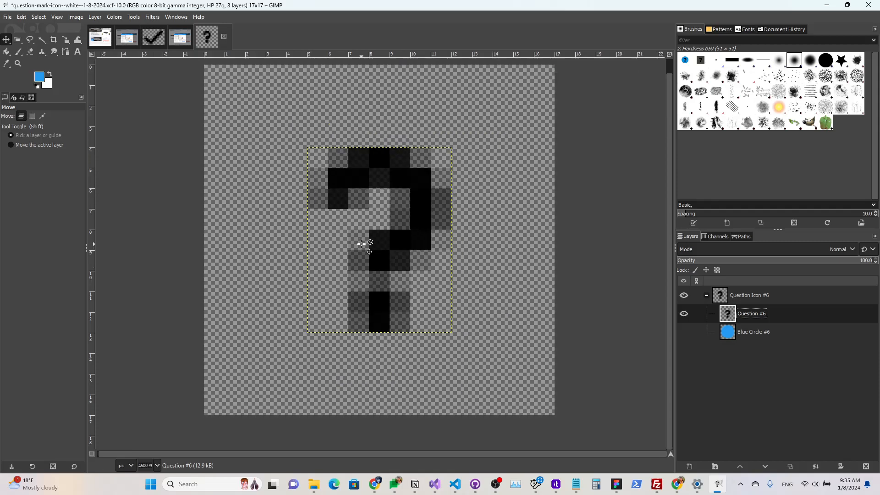
Step: Read through the blog article on changing an icon's color with Gimp, reviewing its color-layer steps, and return to the question mark image
{"action": "scroll", "coordinate": [369, 217], "scroll_direction": "up", "scroll_amount": 1, "text": "ctrl"}
{"action": "scroll", "coordinate": [369, 217], "scroll_direction": "down", "scroll_amount": 1, "text": "ctrl"}
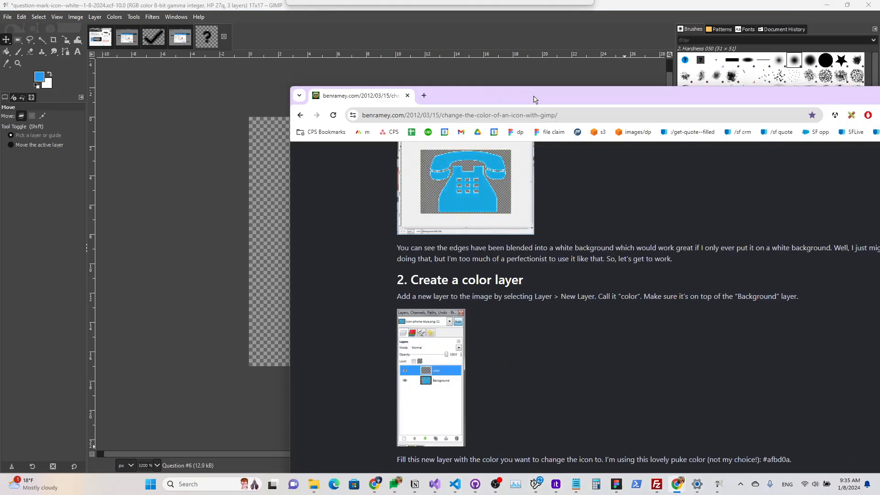
{"action": "scroll", "coordinate": [415, 83], "scroll_direction": "up", "scroll_amount": 6}
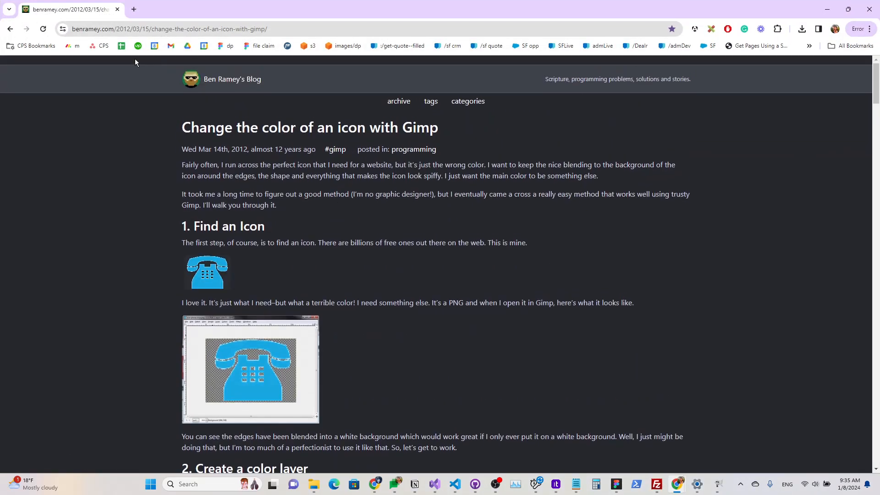
{"action": "scroll", "coordinate": [259, 207], "scroll_direction": "down", "scroll_amount": 20}
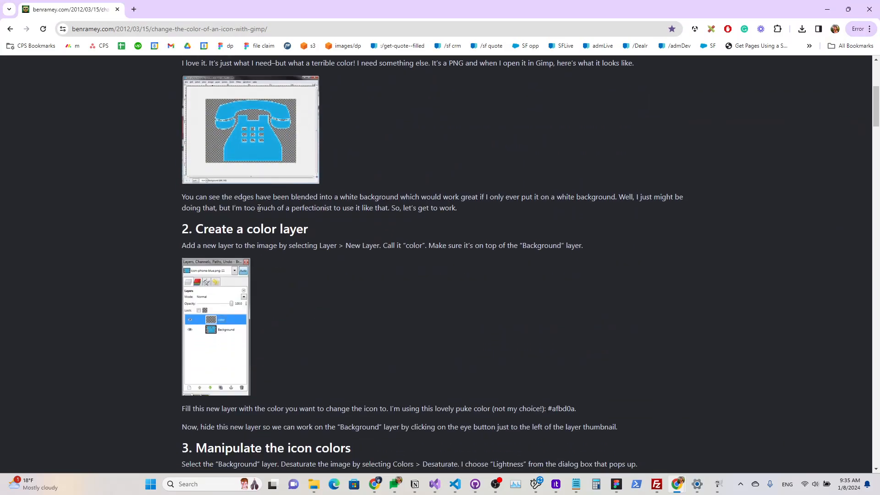
{"action": "scroll", "coordinate": [259, 208], "scroll_direction": "down", "scroll_amount": 8}
{"action": "scroll", "coordinate": [259, 208], "scroll_direction": "up", "scroll_amount": 20}
{"action": "left_click_drag", "start_coordinate": [317, 14], "coordinate": [879, 230]}
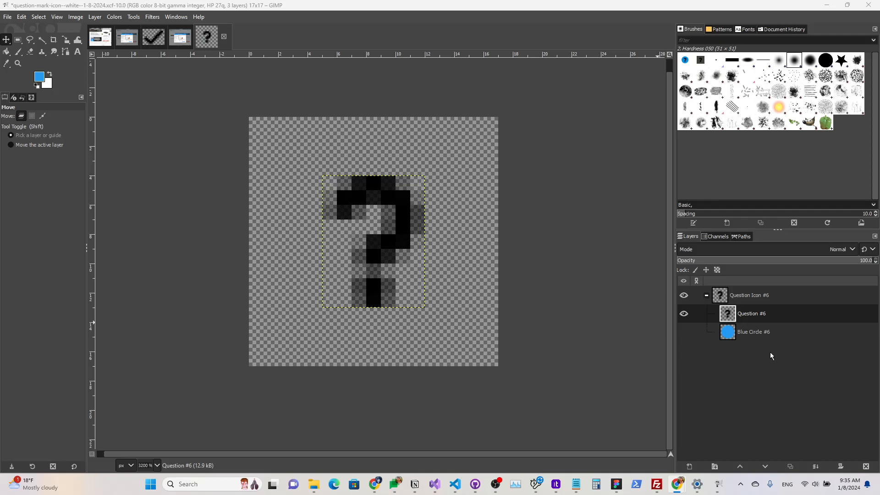
{"action": "left_click", "coordinate": [690, 467]}
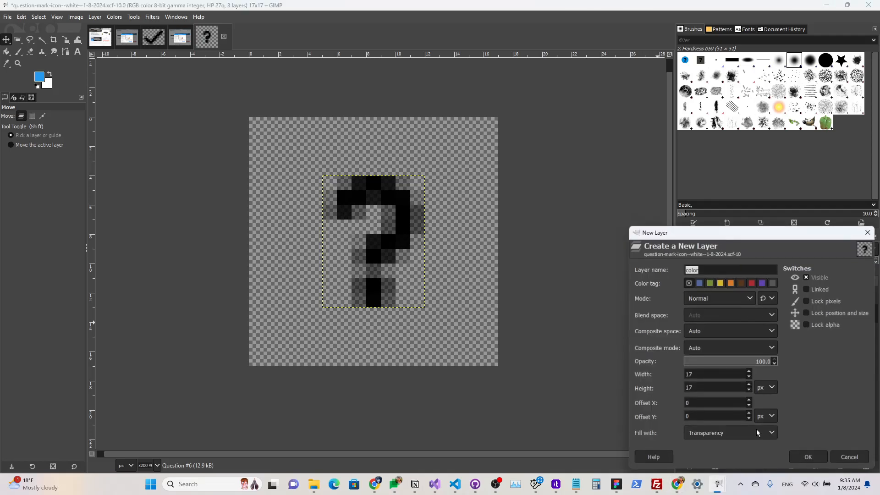
{"action": "key", "text": "Return"}
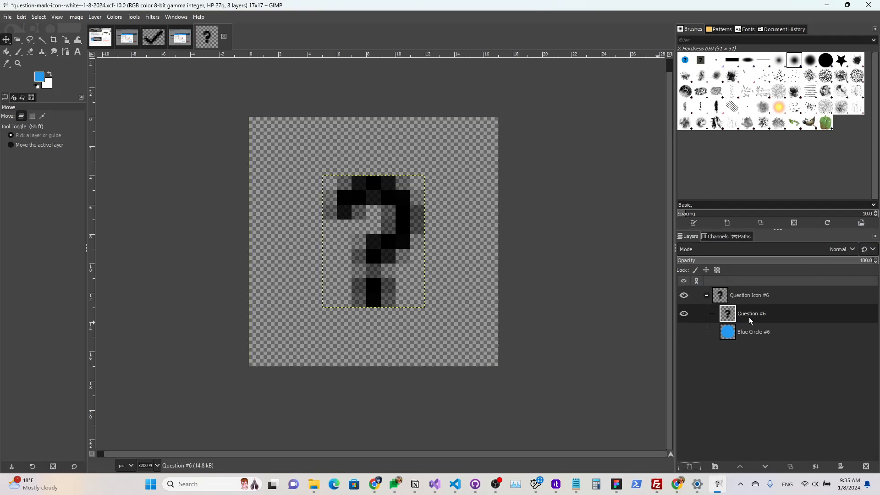
{"action": "key", "text": "ctrl+z"}
Step: Add a new transparent 17 x 17 px layer named color and place it above the Question Icon #6 group
{"action": "left_click", "coordinate": [707, 297]}
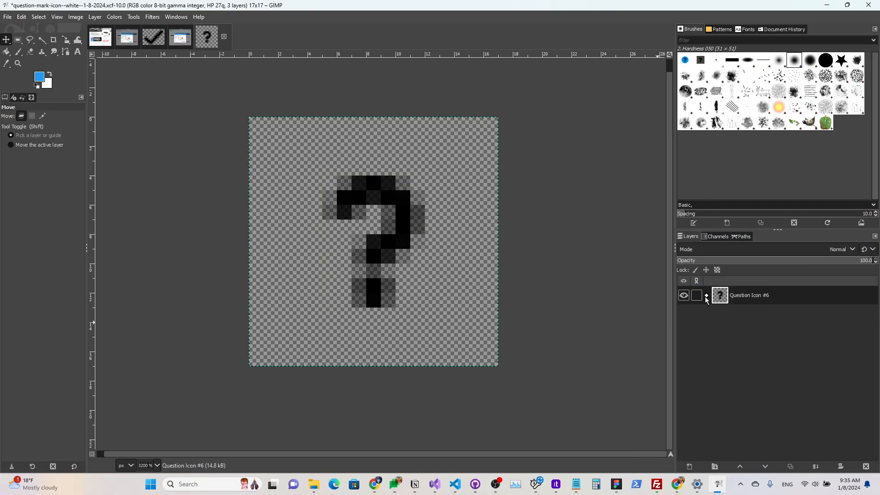
{"action": "left_click", "coordinate": [707, 297]}
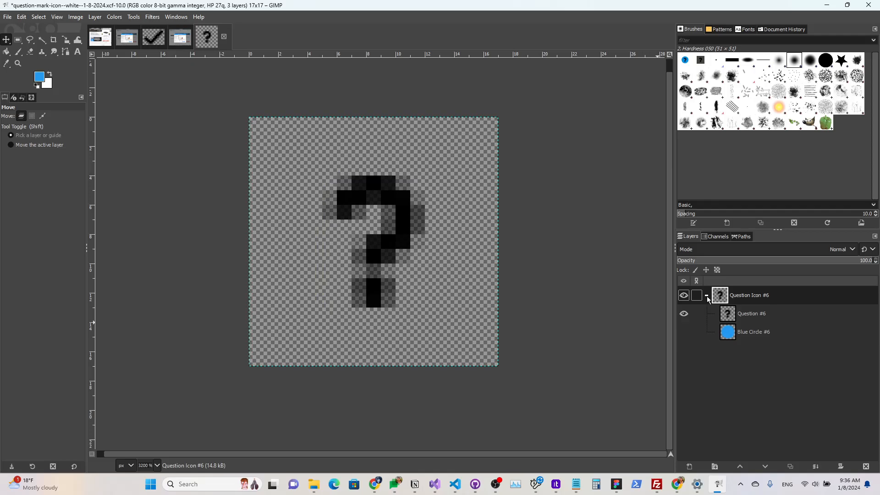
{"action": "left_click", "coordinate": [707, 297]}
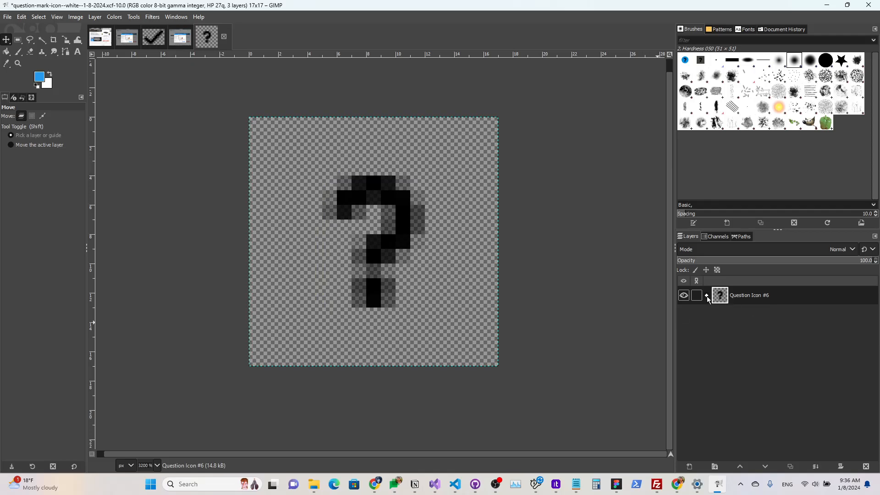
{"action": "left_click", "coordinate": [689, 467]}
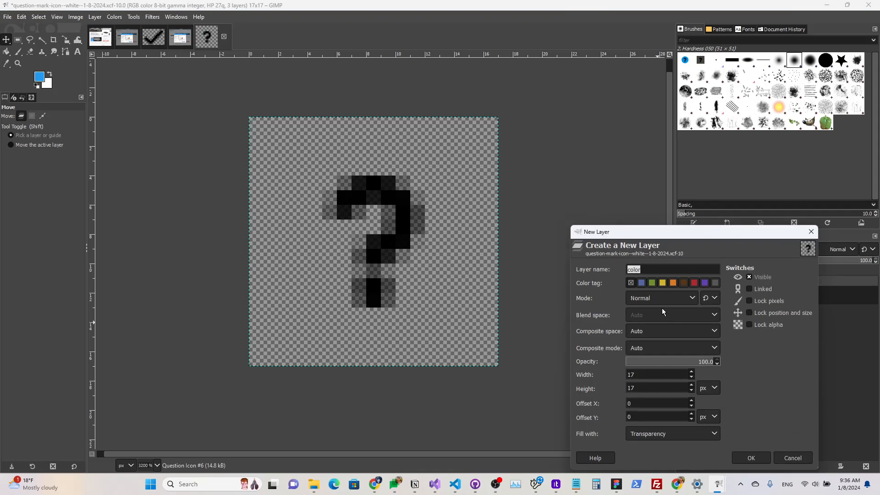
{"action": "key", "text": "Return"}
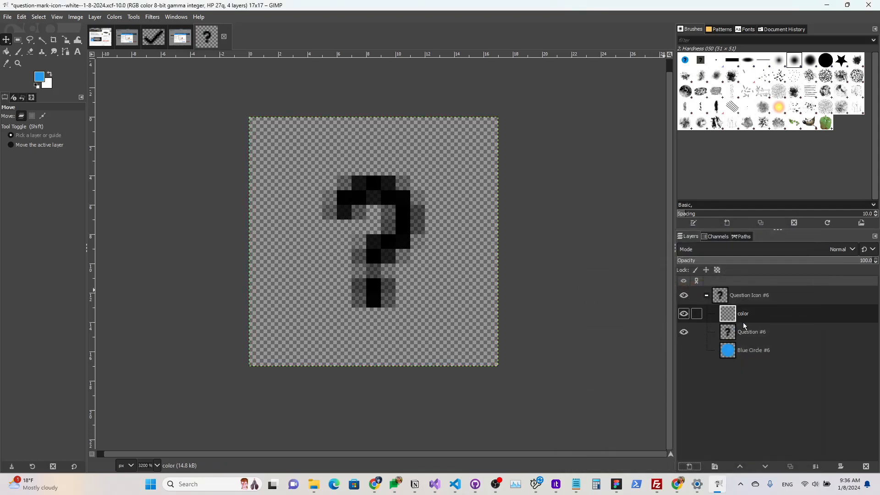
{"action": "left_click_drag", "start_coordinate": [748, 322], "coordinate": [742, 298]}
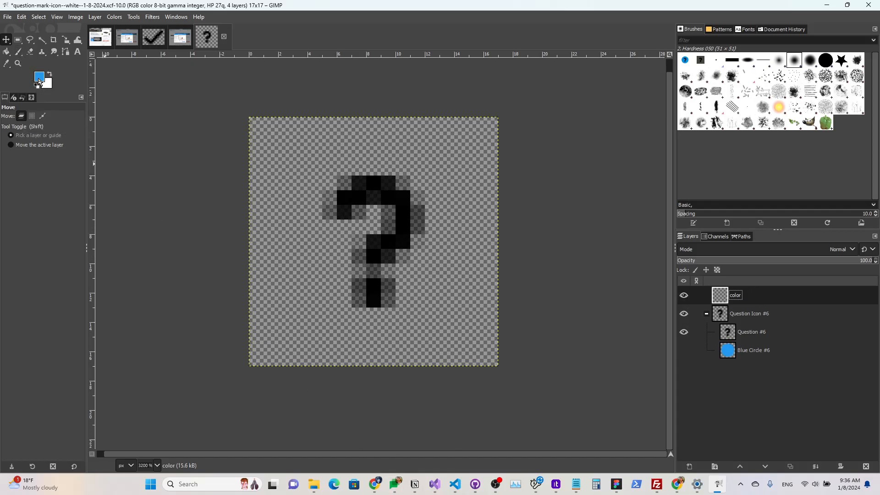
Step: Fill the color layer with the blue foreground color and hide that layer
{"action": "left_click", "coordinate": [6, 51]}
{"action": "left_click", "coordinate": [429, 162]}
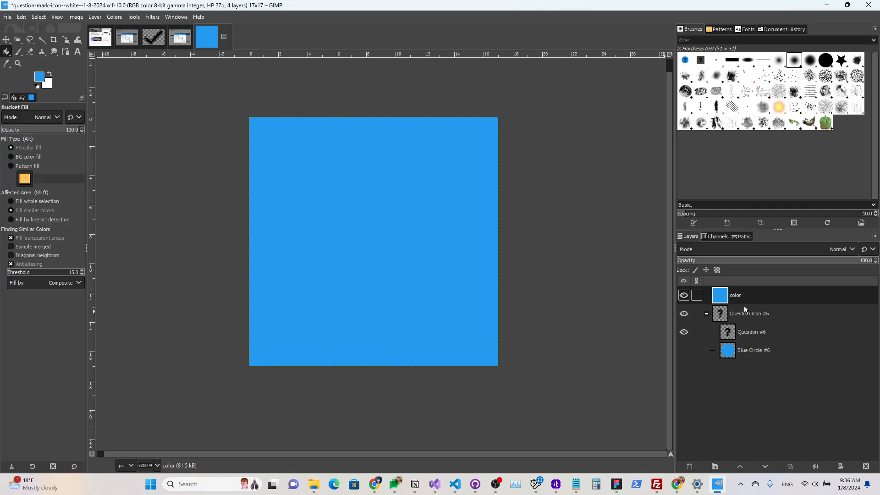
{"action": "left_click", "coordinate": [685, 295]}
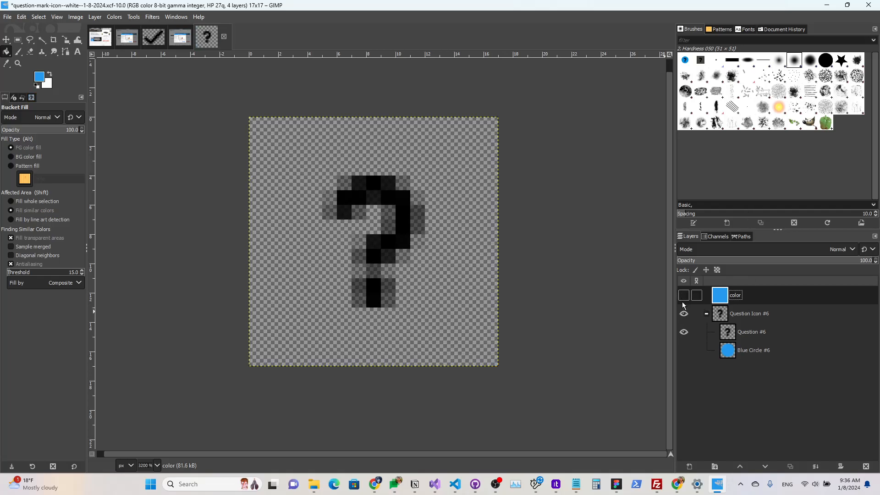
Step: Desaturate the Question #6 layer using the Lightness (HSL) mode and invert its colors
{"action": "left_click", "coordinate": [748, 315]}
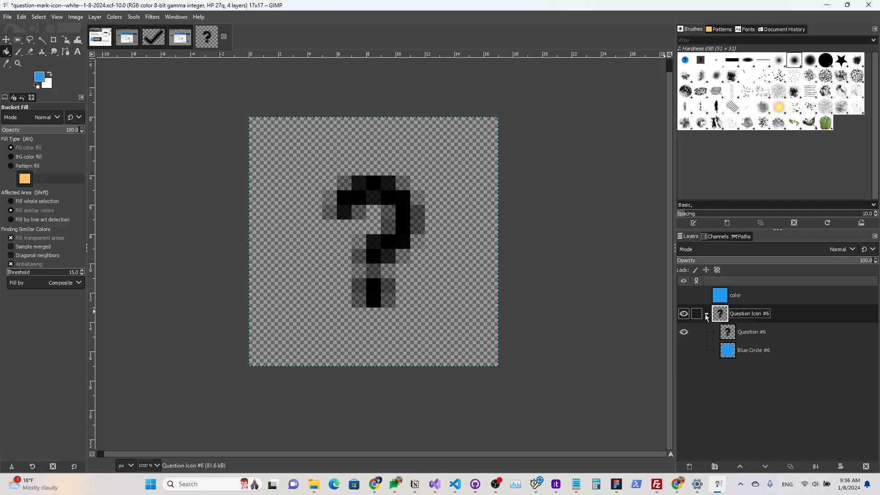
{"action": "left_click", "coordinate": [708, 328]}
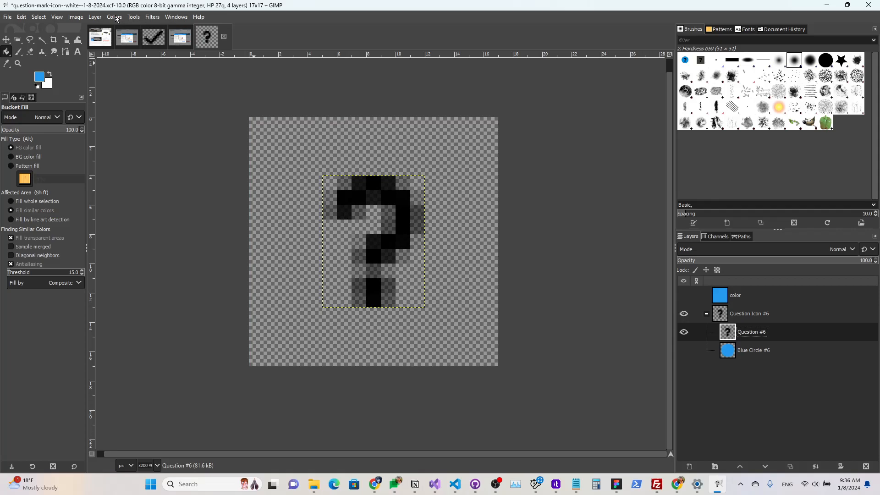
{"action": "left_click", "coordinate": [115, 17]}
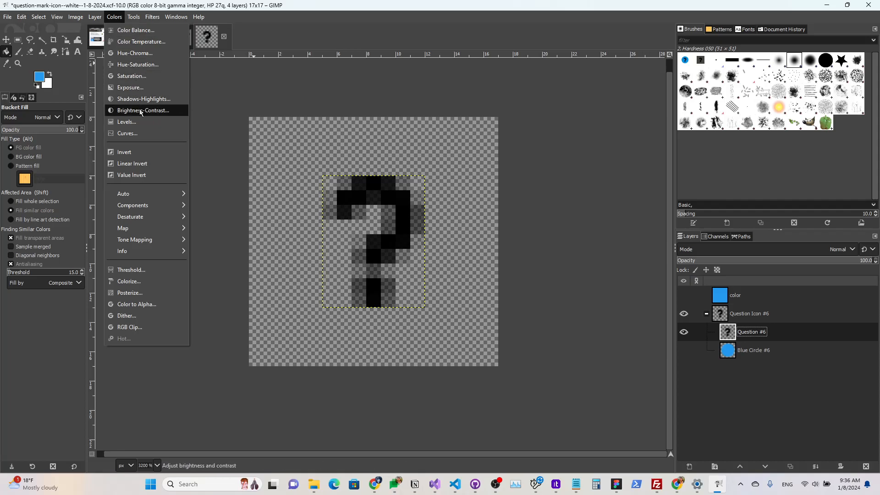
{"action": "mouse_move", "coordinate": [153, 216]}
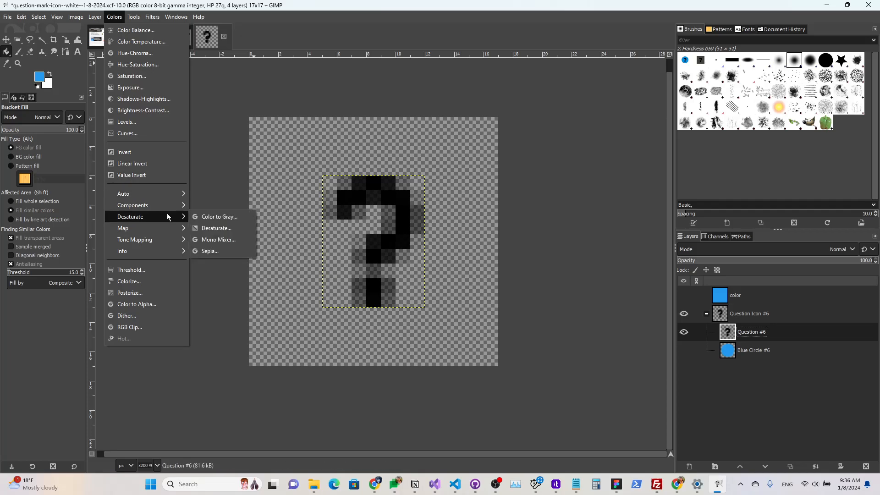
{"action": "left_click", "coordinate": [217, 229]}
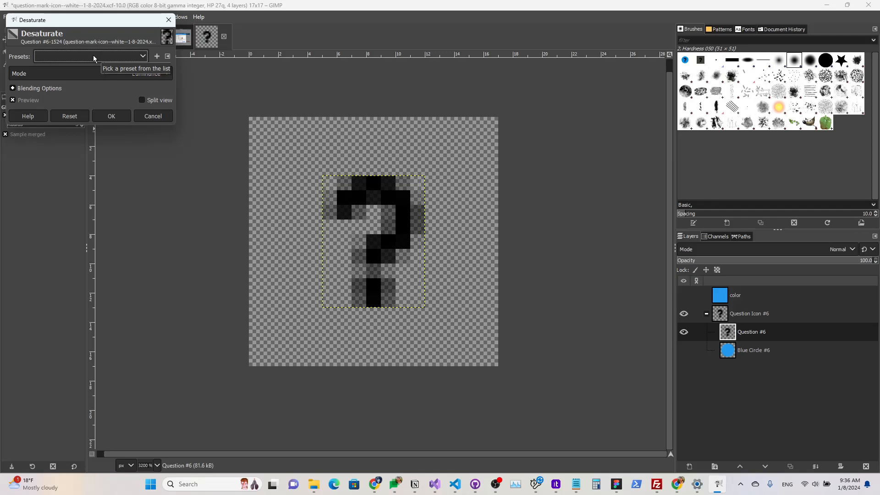
{"action": "left_click", "coordinate": [85, 76]}
{"action": "left_click", "coordinate": [65, 110]}
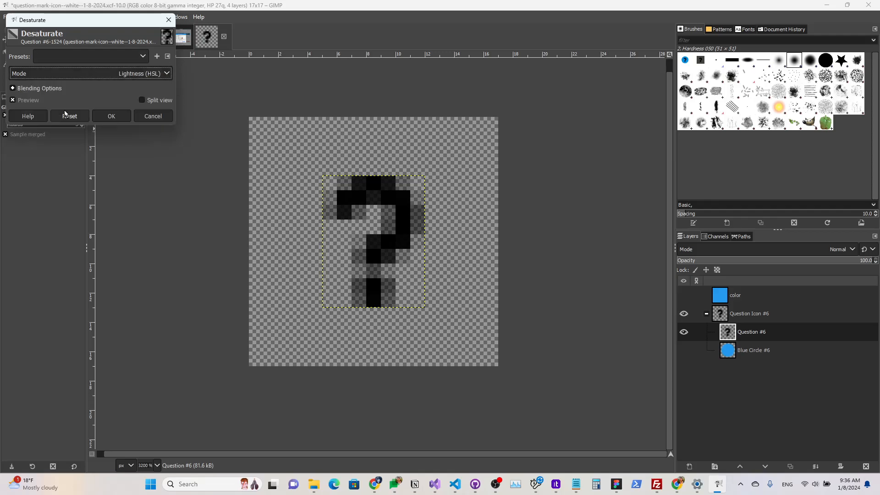
{"action": "left_click", "coordinate": [142, 100]}
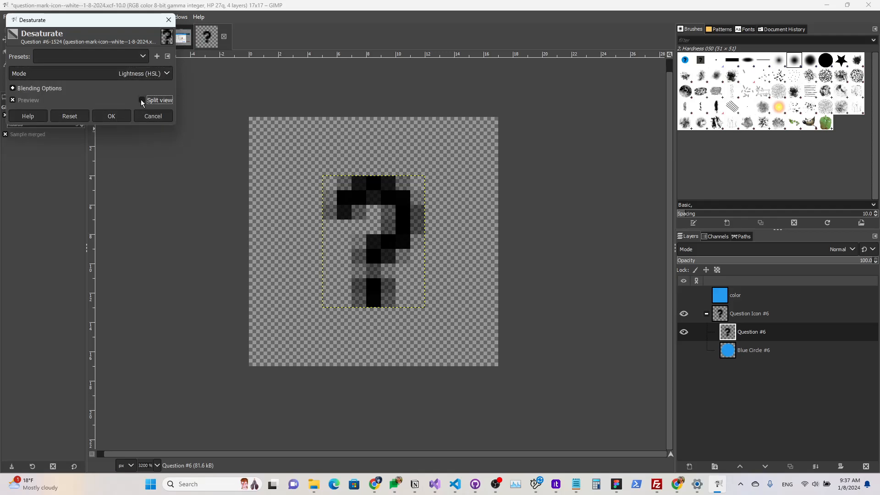
{"action": "left_click", "coordinate": [111, 116]}
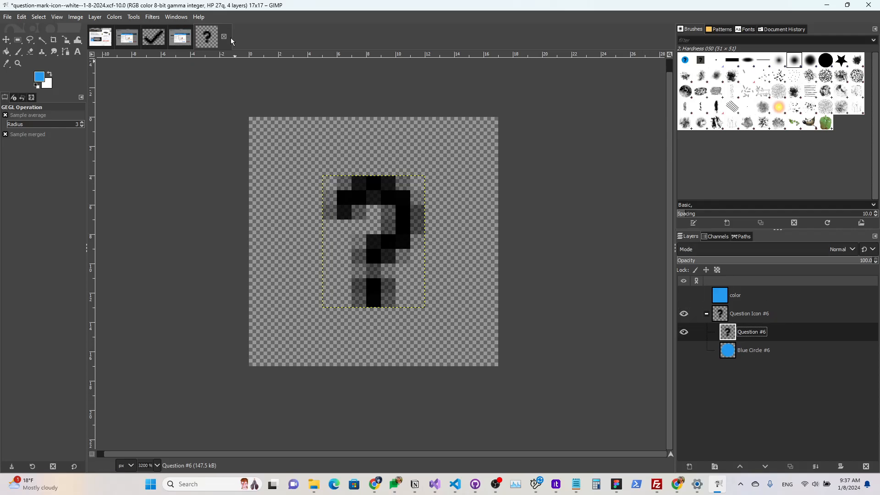
{"action": "left_click", "coordinate": [110, 20]}
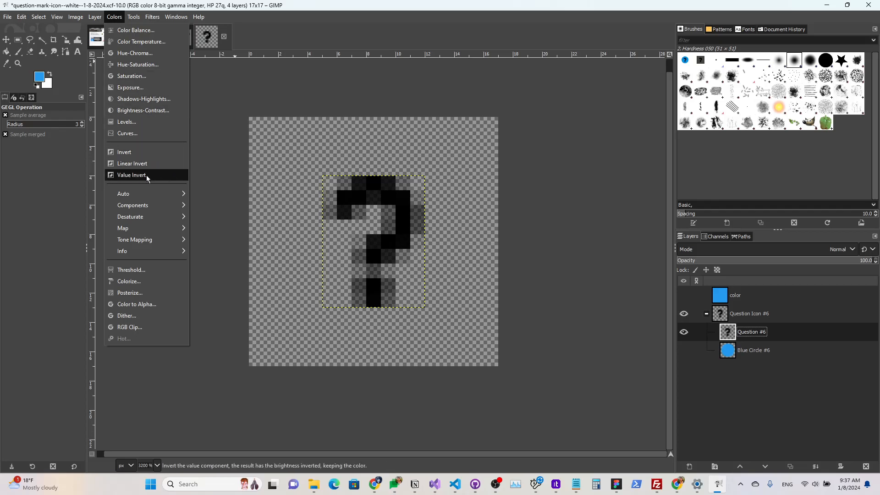
{"action": "left_click", "coordinate": [137, 153]}
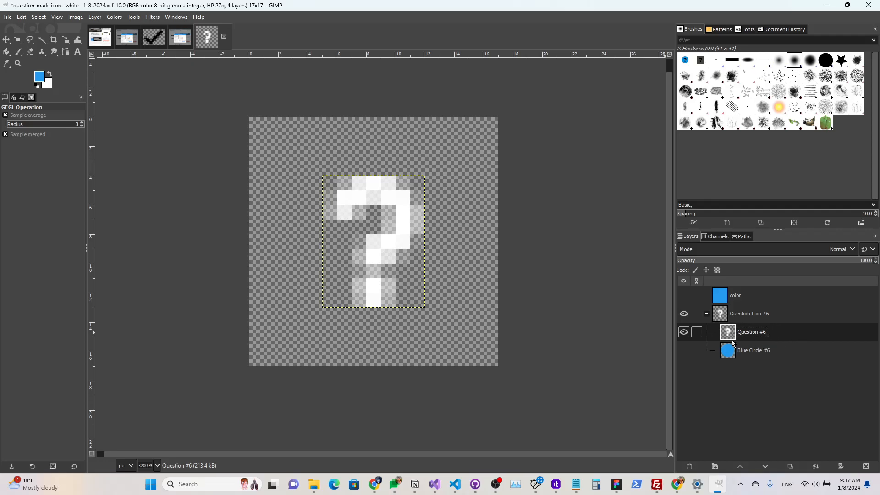
Step: Add a new layer named mask inside the Question Icon #6 group and place it directly below the Question #6 layer
{"action": "left_click", "coordinate": [743, 349]}
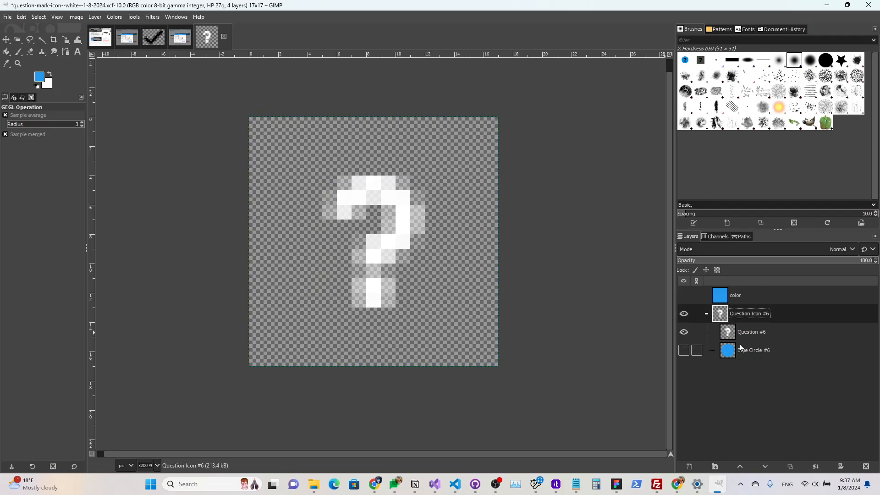
{"action": "left_click", "coordinate": [752, 333]}
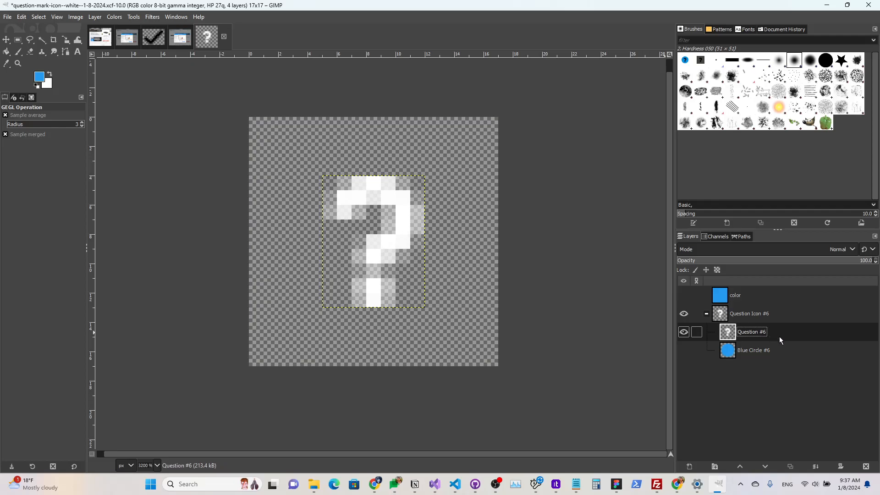
{"action": "left_click", "coordinate": [691, 468]}
{"action": "type", "text": "mask"}
{"action": "key", "text": "Return"}
{"action": "left_click_drag", "start_coordinate": [755, 336], "coordinate": [780, 358]}
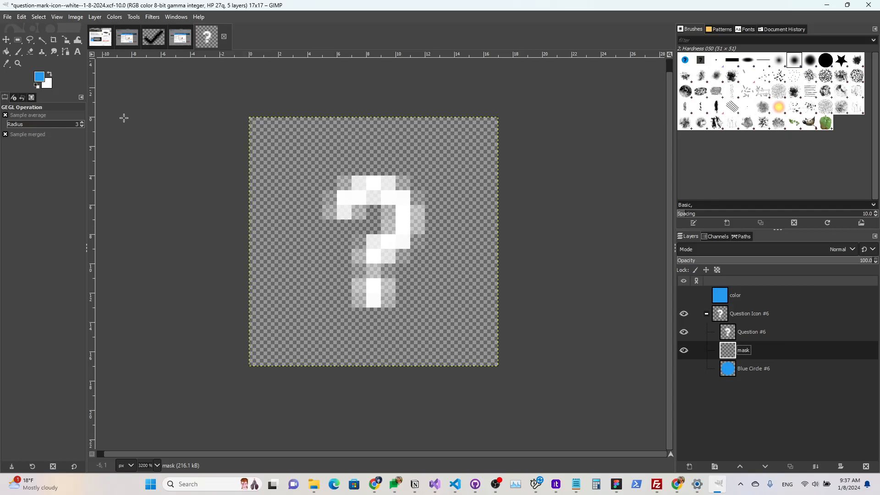
Step: Set the foreground color to black (000000) and the background color to blue (249aef)
{"action": "left_click", "coordinate": [40, 80]}
{"action": "left_click_drag", "start_coordinate": [42, 81], "coordinate": [2, 156]}
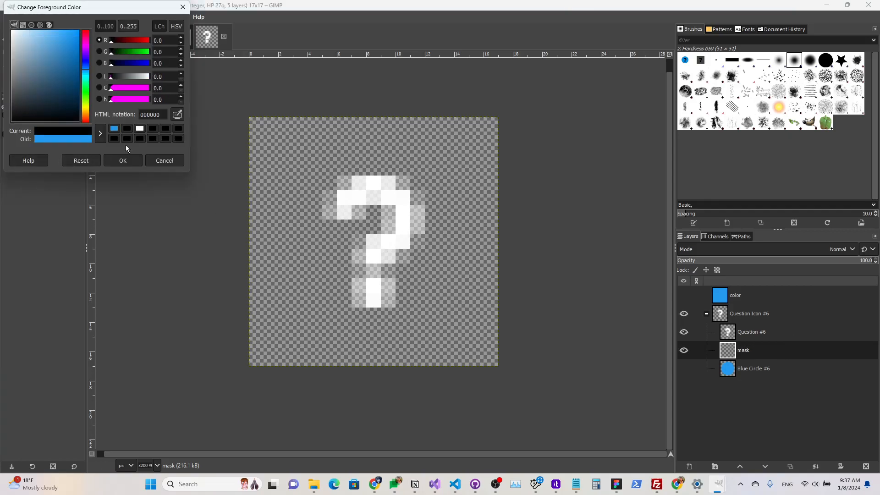
{"action": "left_click", "coordinate": [123, 161]}
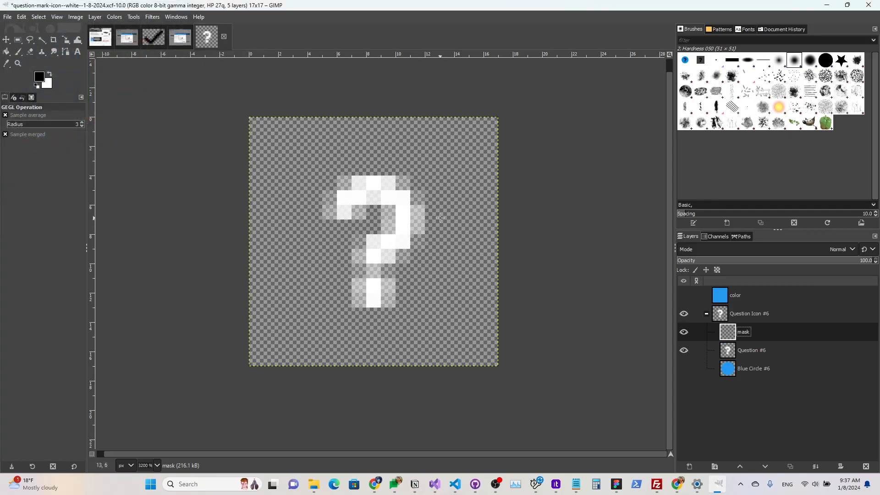
{"action": "left_click", "coordinate": [37, 76]}
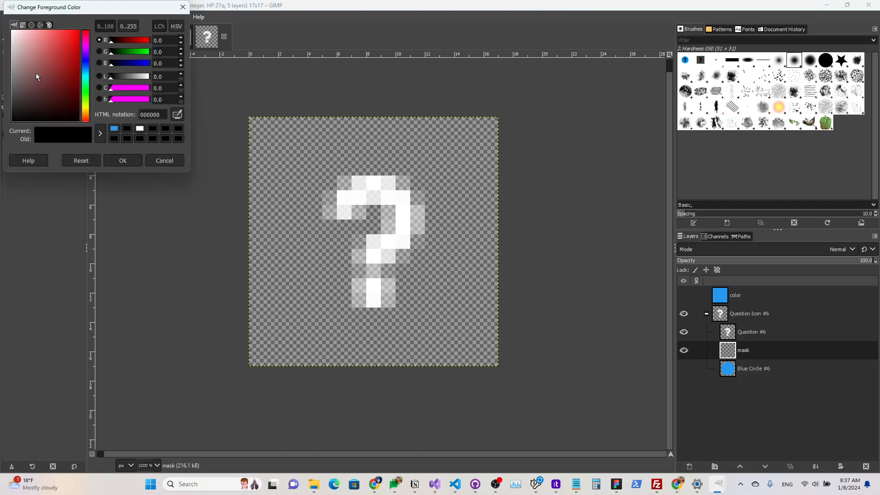
{"action": "left_click", "coordinate": [114, 129]}
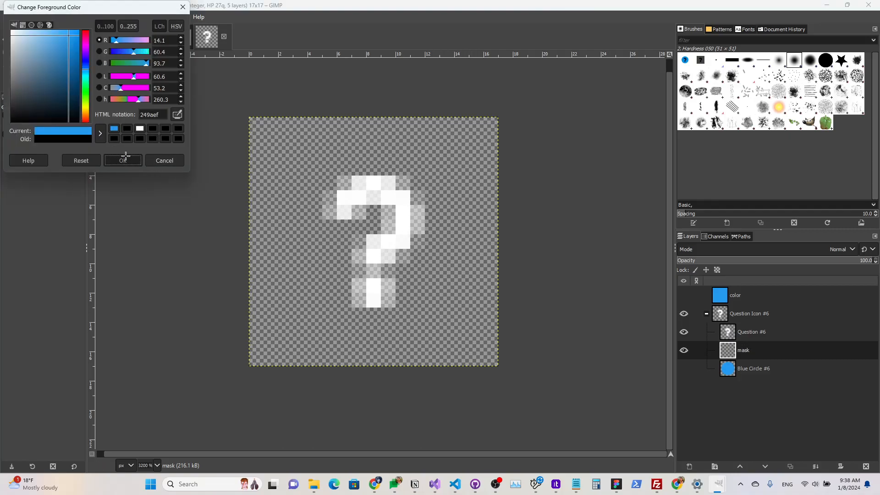
{"action": "left_click", "coordinate": [120, 160]}
{"action": "left_click", "coordinate": [43, 78]}
{"action": "left_click", "coordinate": [113, 136]}
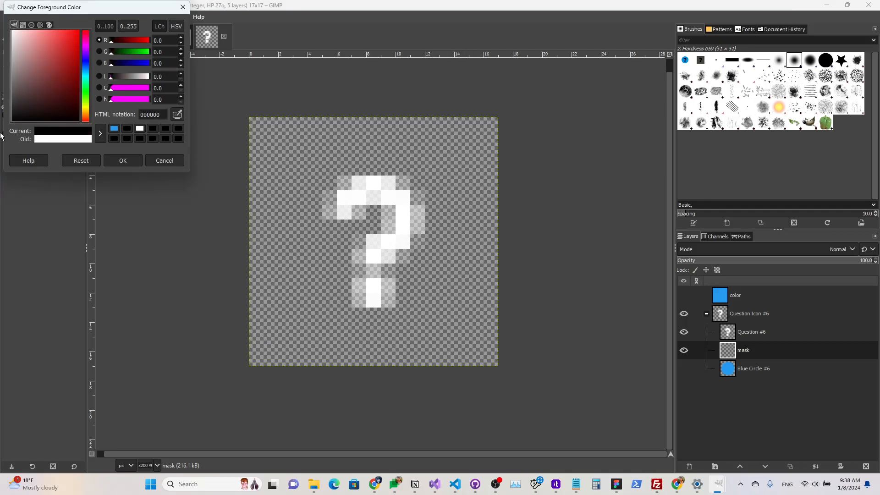
{"action": "left_click", "coordinate": [119, 157]}
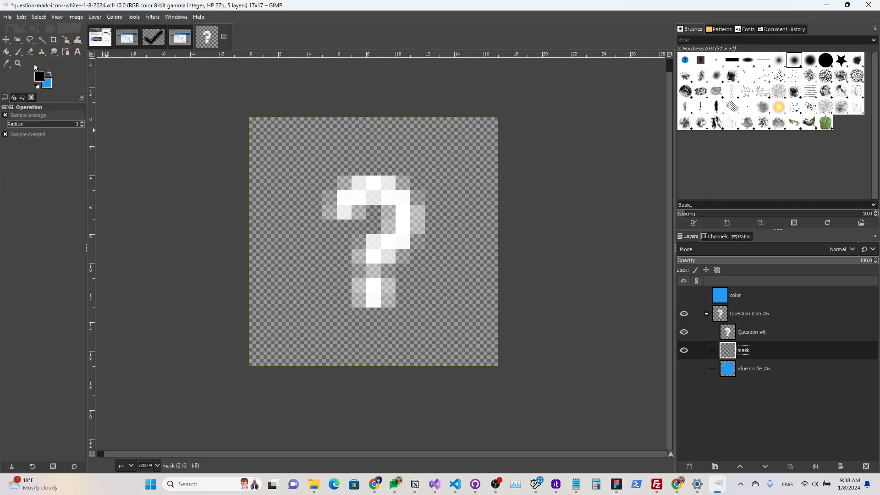
Step: Bucket-fill the whole mask layer with the black foreground color and make Question #6 the active layer
{"action": "left_click", "coordinate": [7, 52]}
{"action": "left_click", "coordinate": [463, 183]}
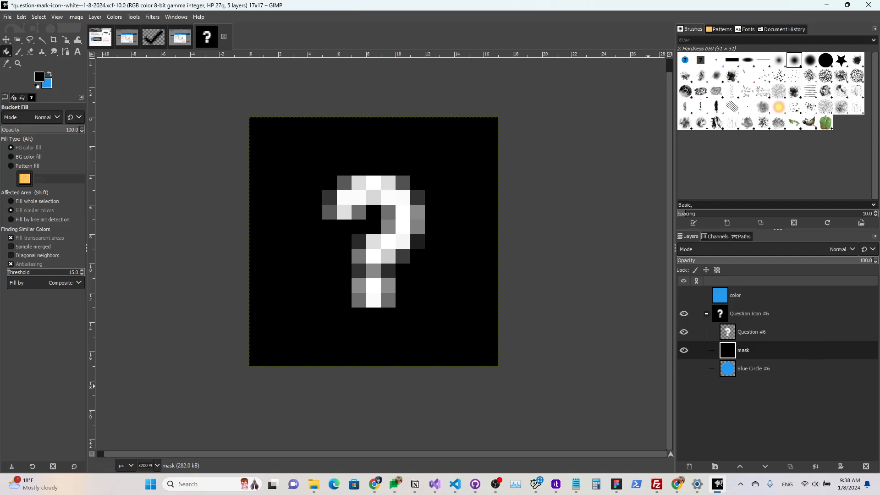
{"action": "left_click", "coordinate": [765, 338]}
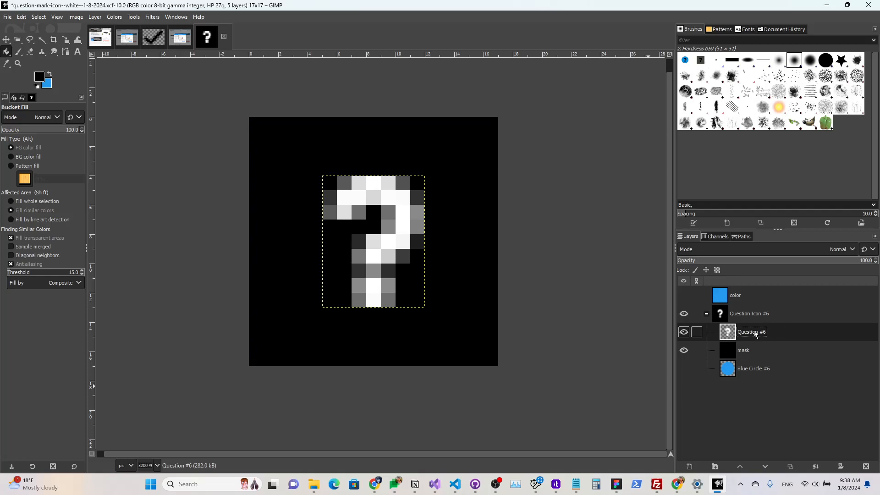
Step: Merge the Question #6 layer down into the mask layer and apply Curves to the result with a midpoint at 128, 128
{"action": "right_click", "coordinate": [794, 328]}
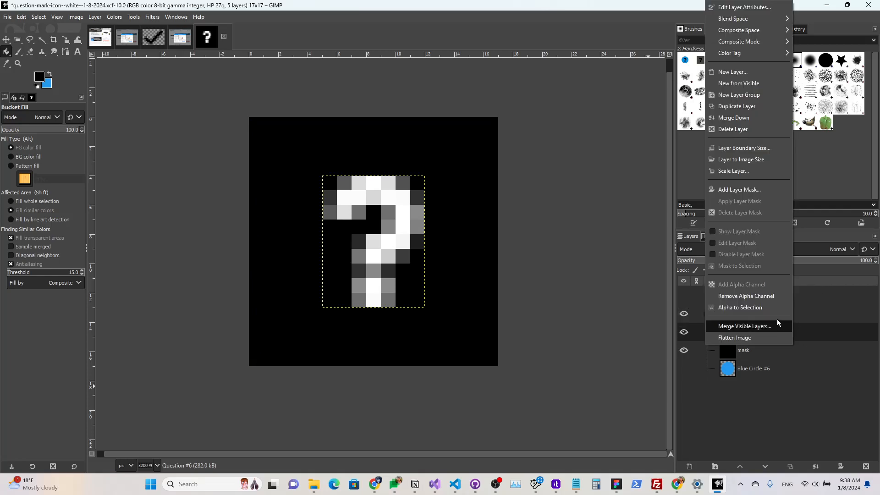
{"action": "left_click", "coordinate": [742, 119]}
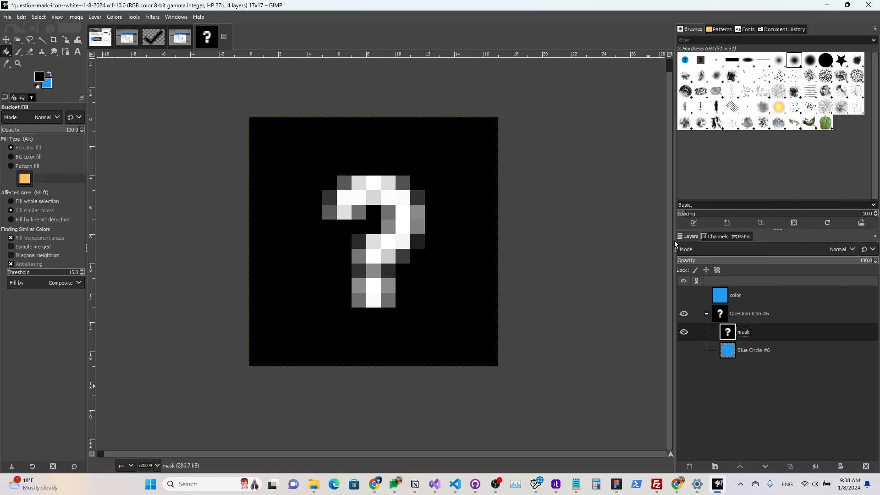
{"action": "left_click", "coordinate": [118, 17]}
{"action": "left_click", "coordinate": [147, 134]}
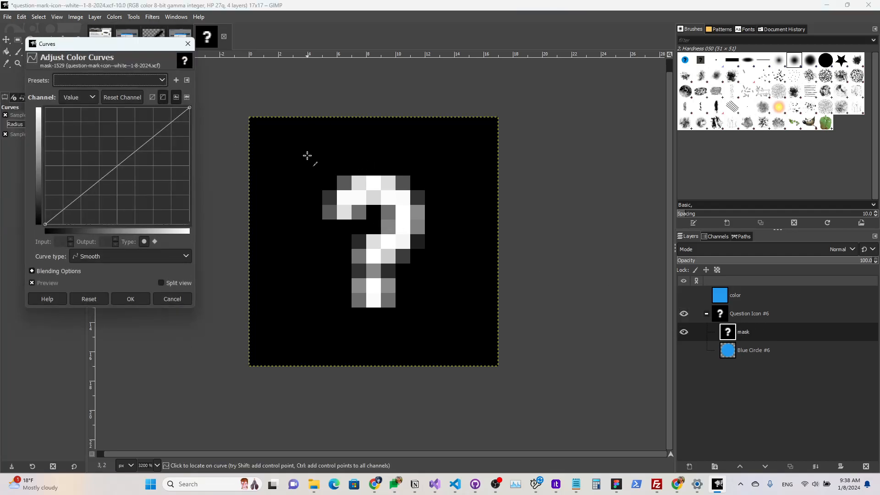
{"action": "mouse_move", "coordinate": [115, 167]}
{"action": "left_mouse_down"}
{"action": "mouse_move", "coordinate": [109, 128]}
{"action": "mouse_move", "coordinate": [117, 201]}
{"action": "mouse_move", "coordinate": [117, 128]}
{"action": "mouse_move", "coordinate": [118, 166]}
{"action": "mouse_move", "coordinate": [97, 118]}
{"action": "mouse_move", "coordinate": [109, 122]}
{"action": "mouse_move", "coordinate": [114, 156]}
{"action": "mouse_move", "coordinate": [106, 121]}
{"action": "mouse_move", "coordinate": [119, 132]}
{"action": "mouse_move", "coordinate": [116, 176]}
{"action": "left_mouse_up"}
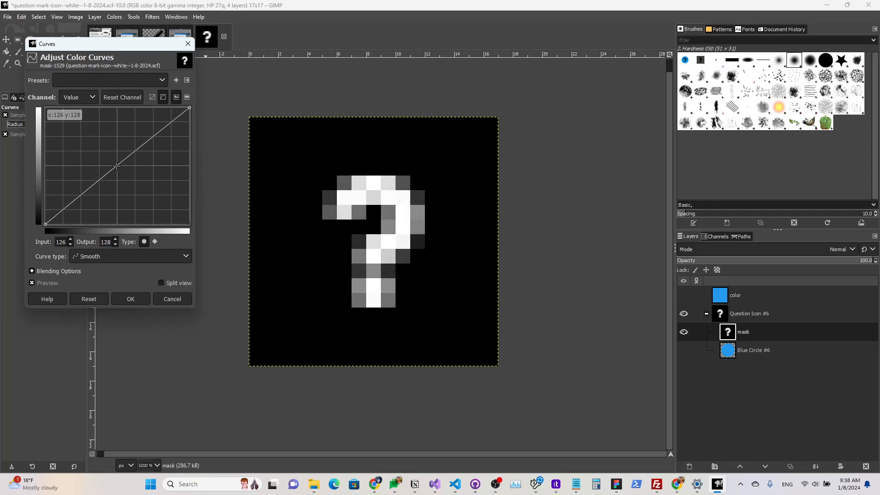
{"action": "left_click_drag", "start_coordinate": [116, 166], "coordinate": [118, 166]}
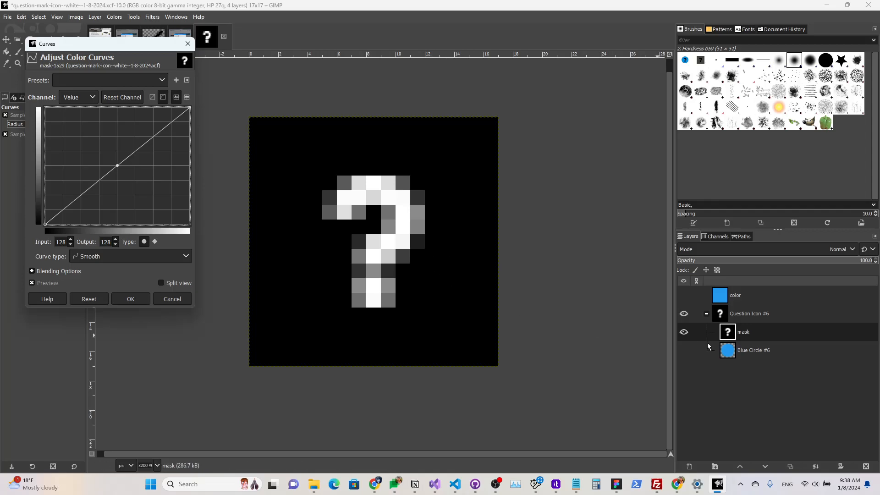
{"action": "left_click_drag", "start_coordinate": [119, 142], "coordinate": [117, 136]}
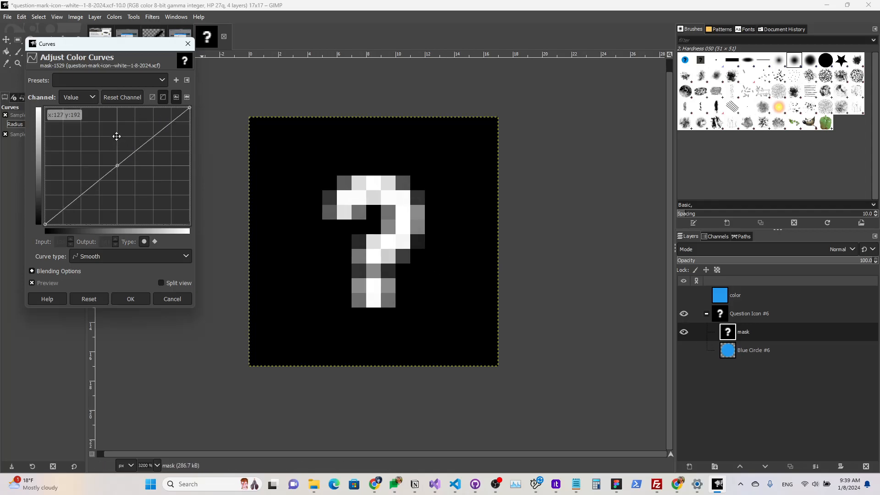
{"action": "mouse_move", "coordinate": [115, 166]}
{"action": "left_mouse_down"}
{"action": "mouse_move", "coordinate": [111, 140]}
{"action": "mouse_move", "coordinate": [118, 166]}
{"action": "left_mouse_up"}
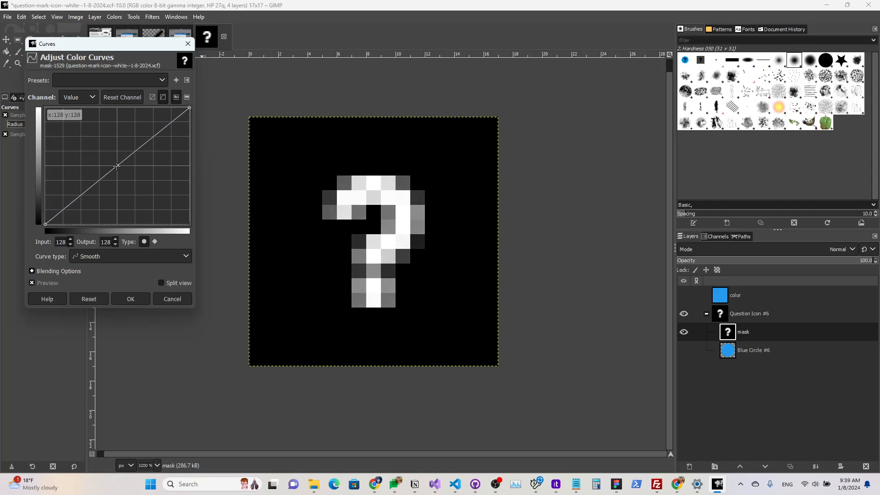
{"action": "left_click", "coordinate": [131, 300]}
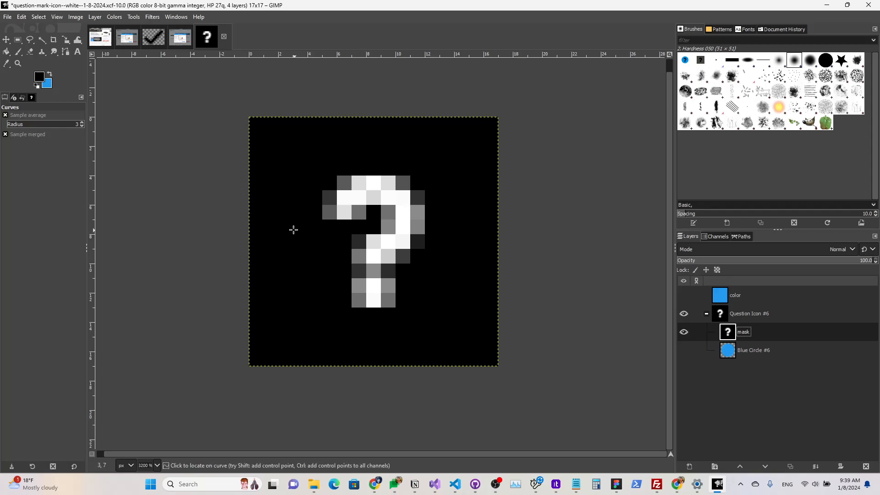
Step: Copy the mask layer and add a layer mask to the color layer, initialized to inverted Black (full transparency)
{"action": "left_click", "coordinate": [22, 18]}
{"action": "left_click", "coordinate": [32, 83]}
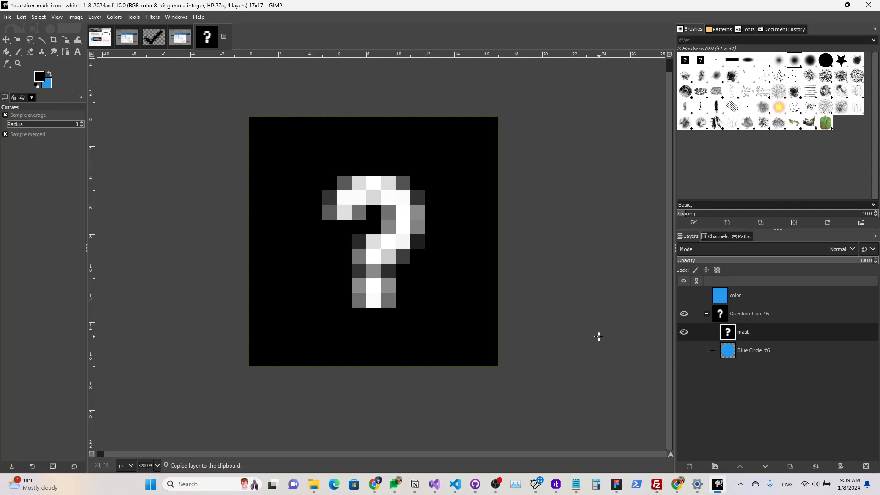
{"action": "right_click", "coordinate": [755, 295]}
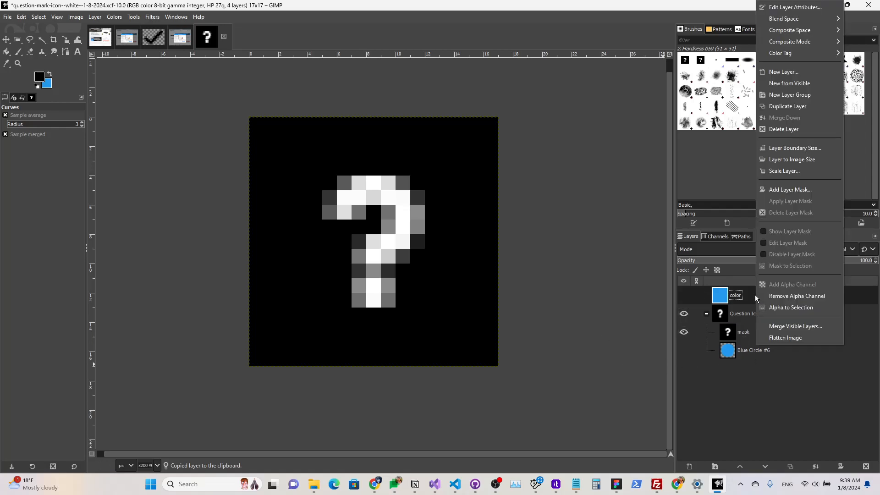
{"action": "left_click", "coordinate": [785, 189]}
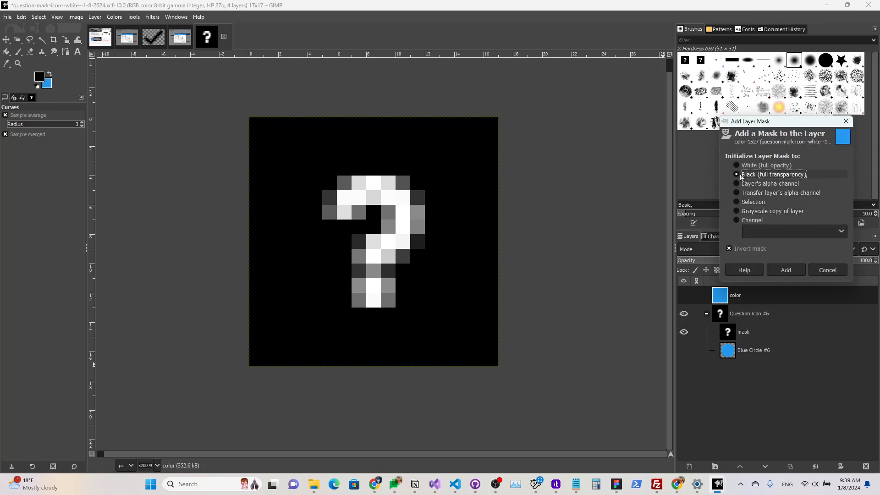
{"action": "left_click", "coordinate": [778, 266]}
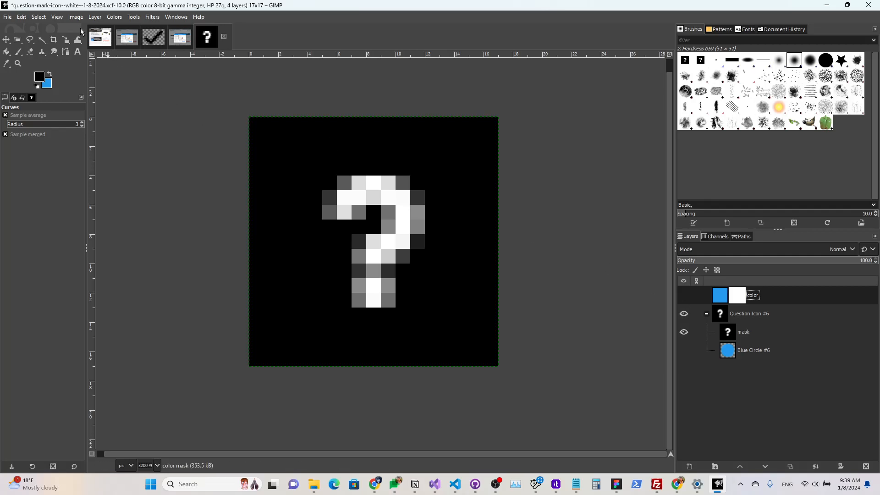
Step: Paste the copied black-and-white question mark into the color layer's mask and anchor the floating selection
{"action": "left_click", "coordinate": [26, 19]}
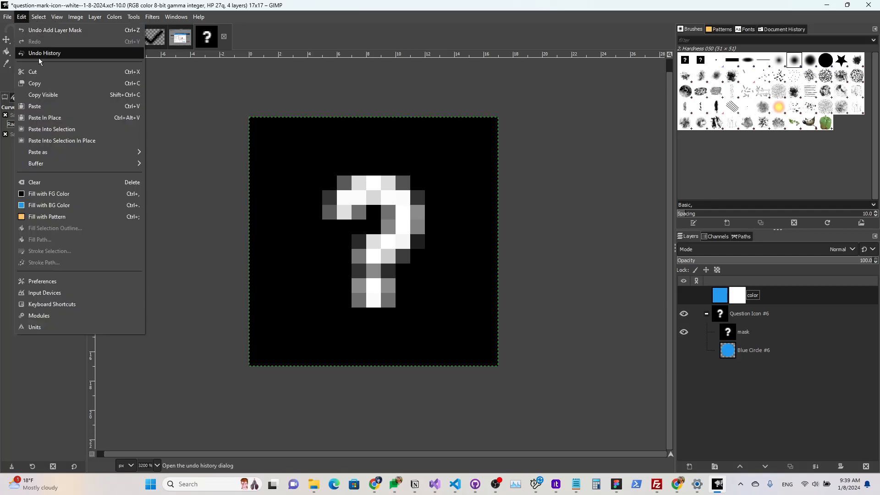
{"action": "left_click", "coordinate": [65, 106]}
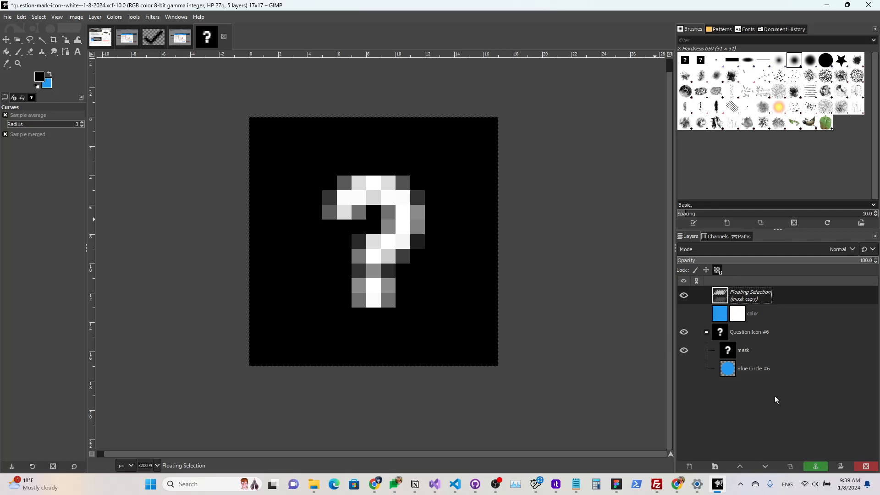
{"action": "left_click", "coordinate": [816, 467]}
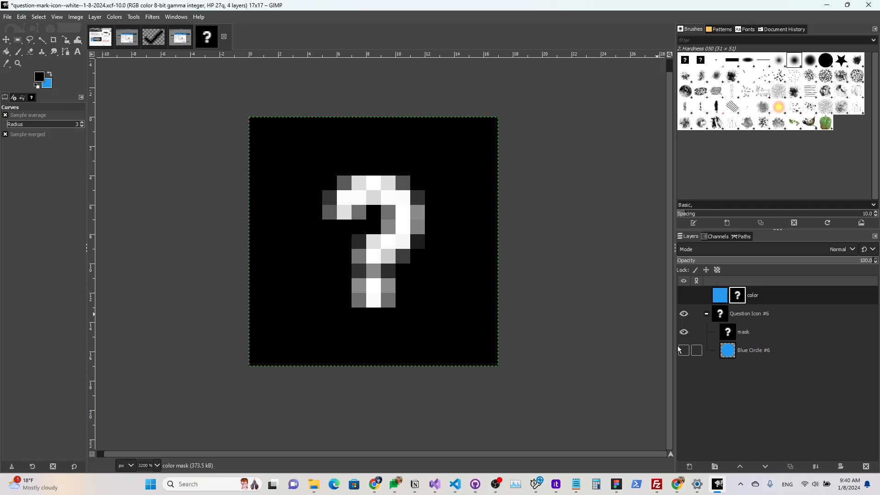
Step: Show the color layer and hide the mask layer inside the Question Icon #6 group
{"action": "left_click", "coordinate": [683, 332]}
{"action": "left_click", "coordinate": [684, 332]}
{"action": "left_click", "coordinate": [684, 331]}
{"action": "left_click", "coordinate": [683, 331]}
{"action": "left_click", "coordinate": [684, 295]}
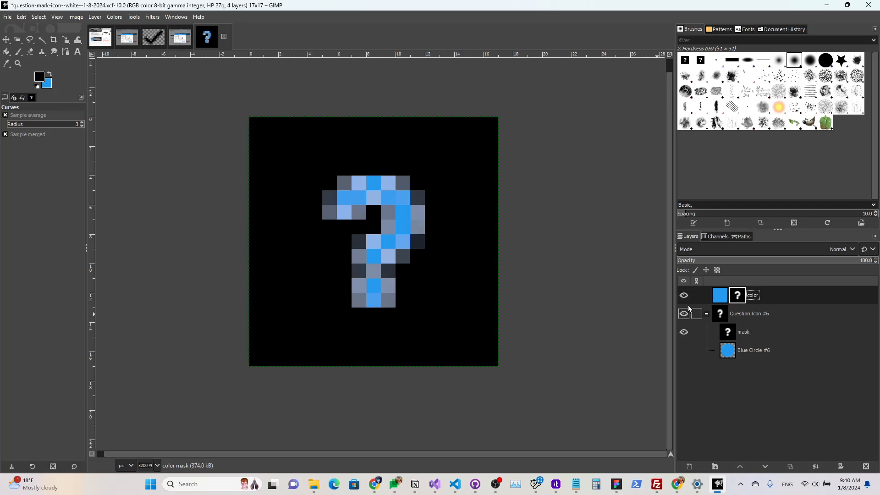
{"action": "left_click", "coordinate": [684, 333]}
{"action": "left_click", "coordinate": [684, 332]}
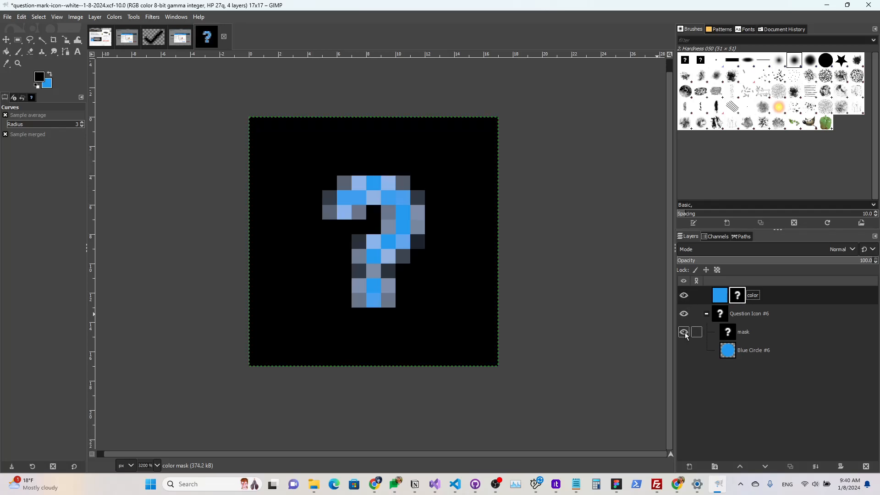
{"action": "left_click", "coordinate": [685, 334]}
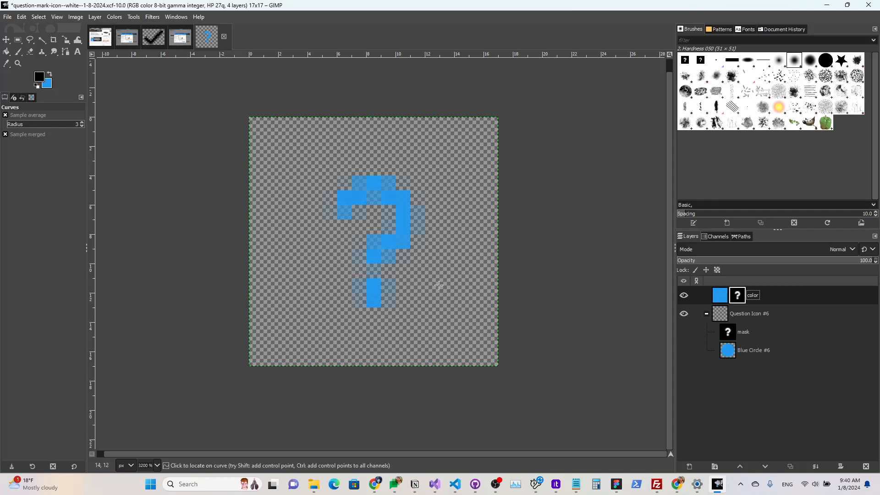
{"action": "scroll", "coordinate": [429, 280], "scroll_direction": "down", "scroll_amount": 6}
{"action": "scroll", "coordinate": [426, 298], "scroll_direction": "up", "scroll_amount": 6}
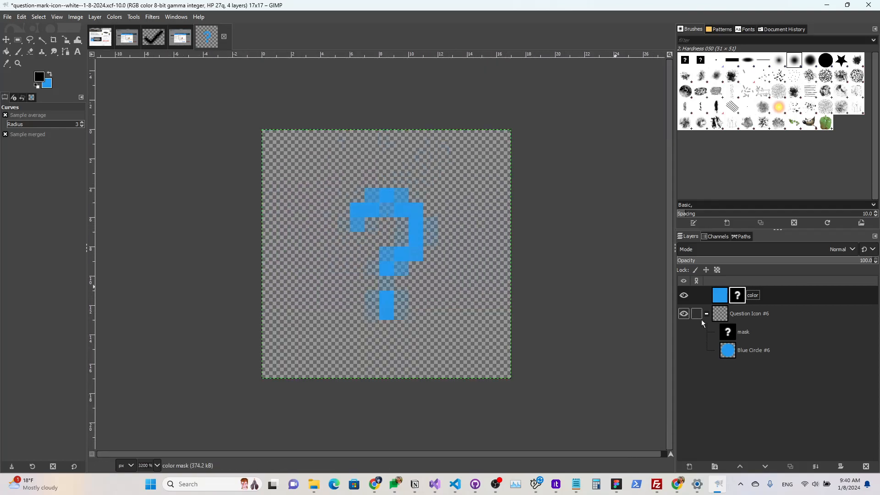
Step: Add a new 17x17 transparent layer, rename it white, and place it below the Question Icon #6 group
{"action": "left_click", "coordinate": [706, 313]}
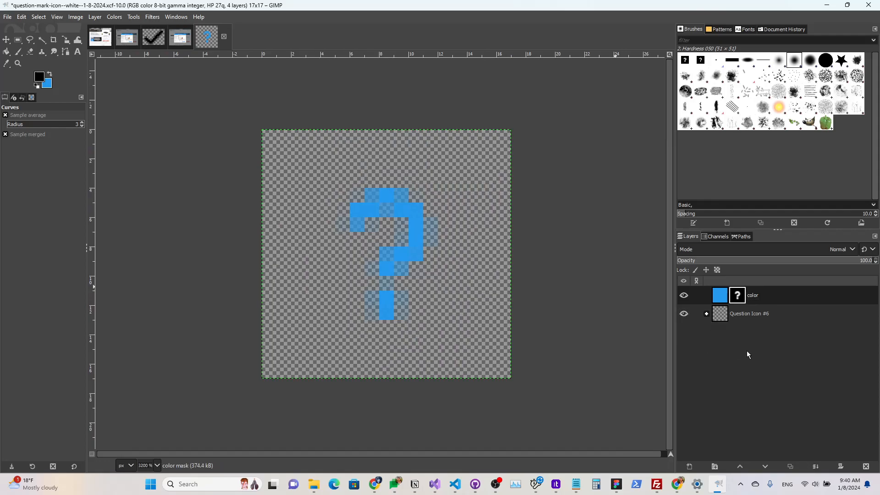
{"action": "left_click", "coordinate": [692, 465]}
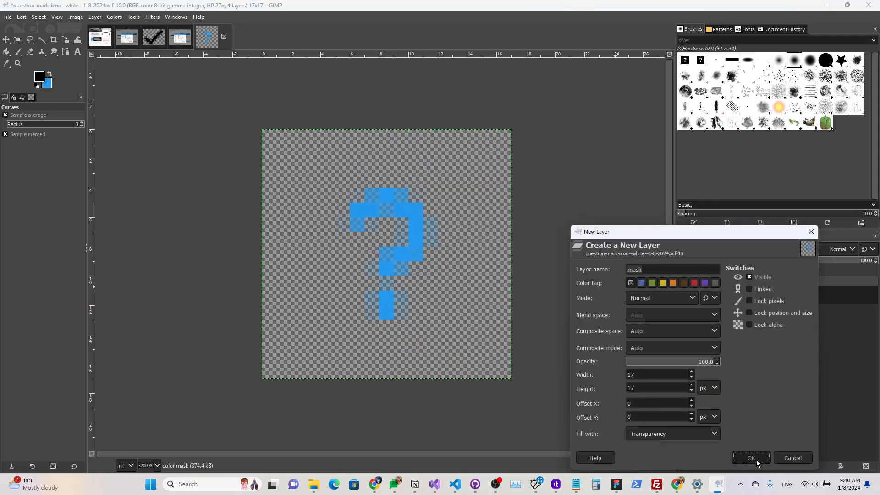
{"action": "left_click", "coordinate": [757, 460]}
{"action": "double_click", "coordinate": [739, 297]}
{"action": "type", "text": "wht"}
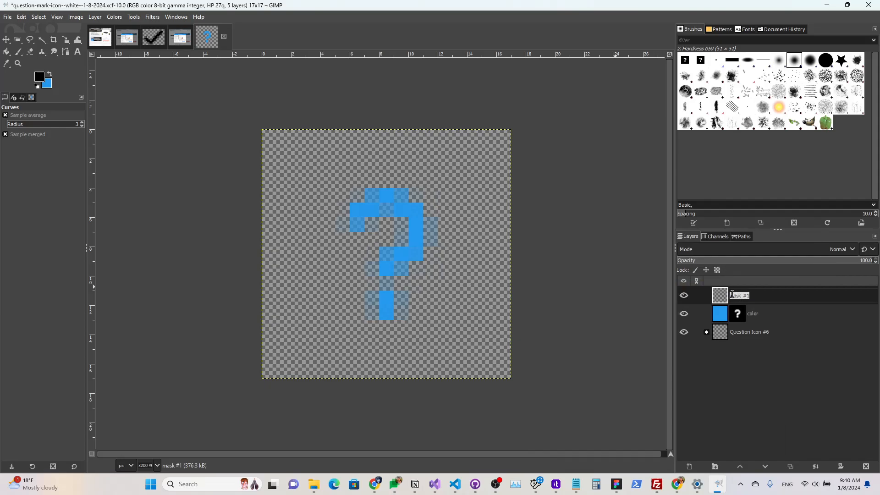
{"action": "key", "text": "BackSpace"}
{"action": "type", "text": "ite"}
{"action": "key", "text": "Return"}
{"action": "left_click_drag", "start_coordinate": [734, 297], "coordinate": [764, 349]}
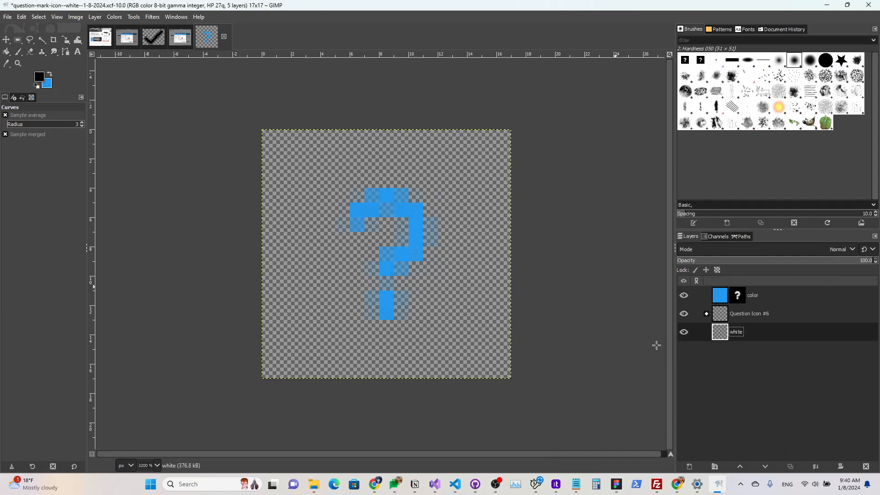
Step: Set the foreground color to white (ffffff) and bucket-fill the whole white layer with it
{"action": "left_click", "coordinate": [39, 75]}
{"action": "left_click", "coordinate": [75, 130]}
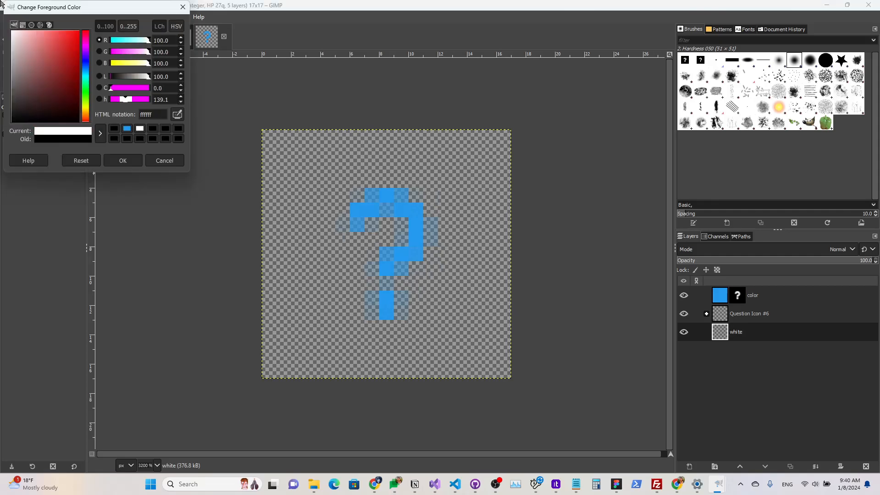
{"action": "left_click", "coordinate": [118, 166]}
{"action": "left_click", "coordinate": [7, 51]}
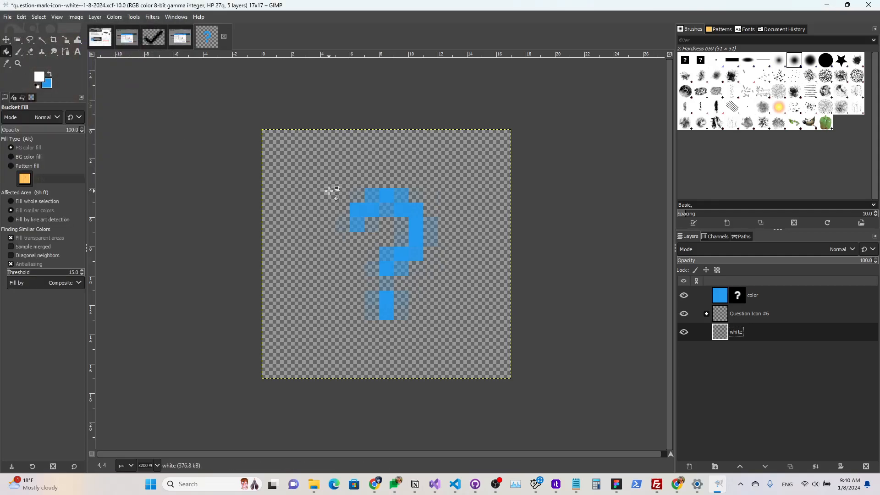
{"action": "left_click", "coordinate": [329, 191]}
Step: Examine the blue question mark against the white background, toggling the mask and color layers' visibility for comparison
{"action": "scroll", "coordinate": [458, 321], "scroll_direction": "down", "scroll_amount": 5, "text": "ctrl"}
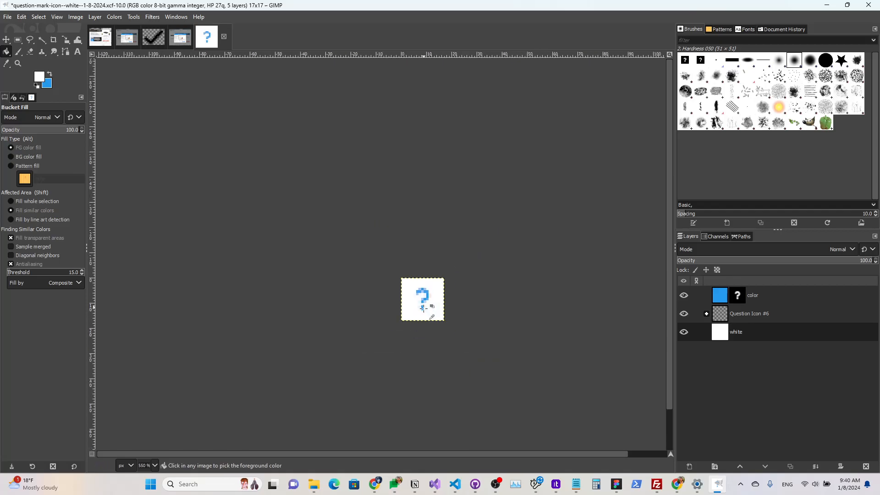
{"action": "scroll", "coordinate": [425, 319], "scroll_direction": "up", "scroll_amount": 5, "text": "ctrl"}
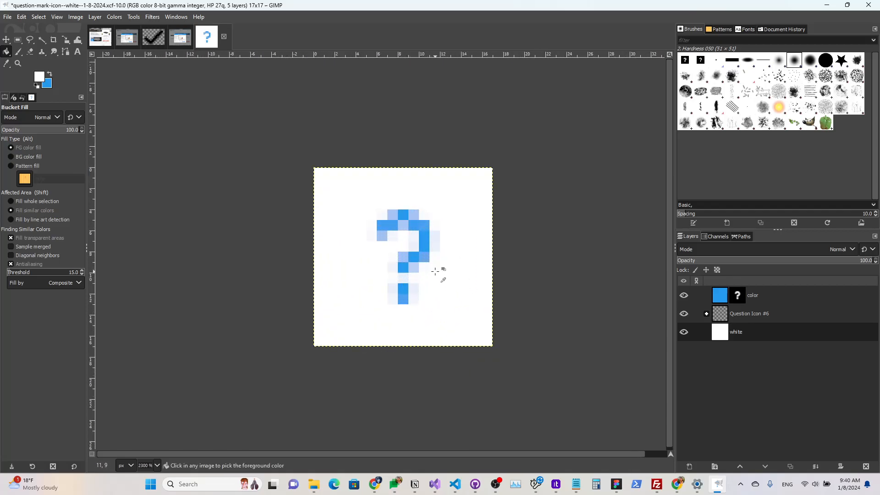
{"action": "left_click", "coordinate": [706, 314]}
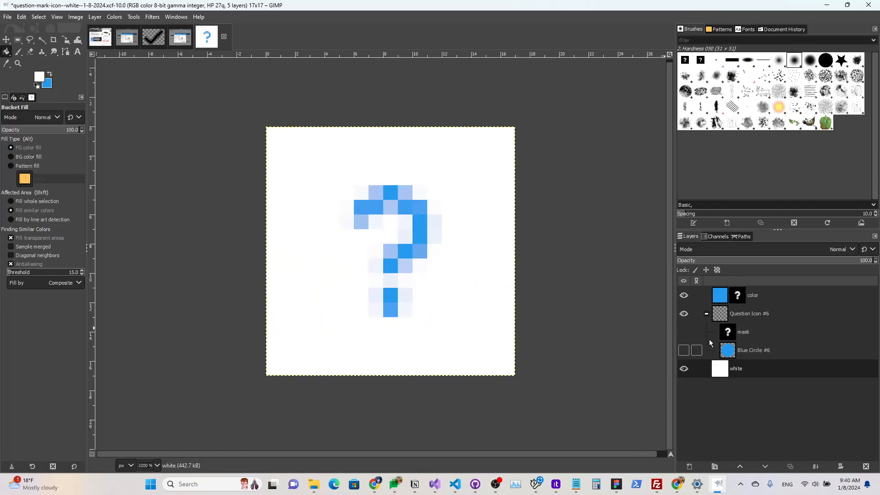
{"action": "left_click", "coordinate": [683, 332]}
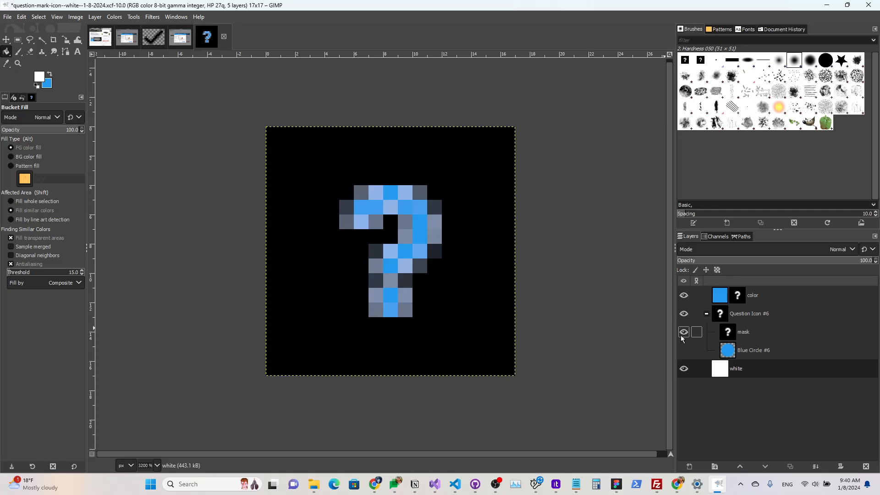
{"action": "left_click", "coordinate": [684, 332]}
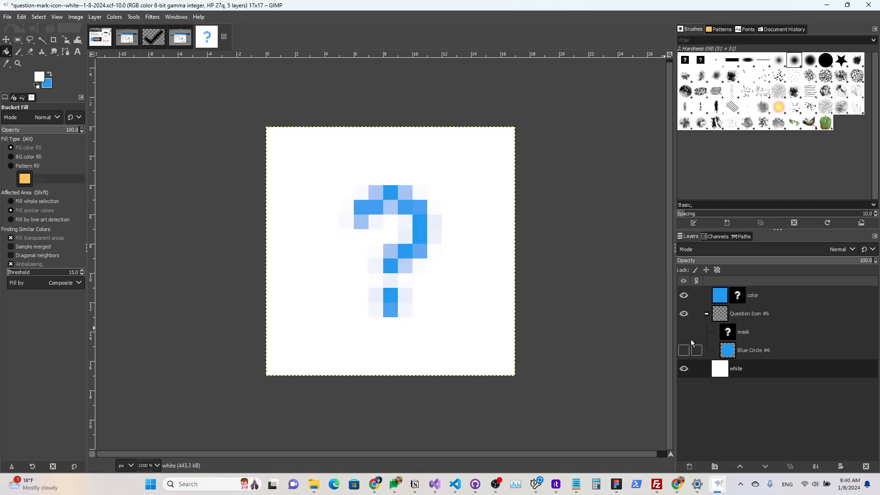
{"action": "left_click", "coordinate": [688, 300]}
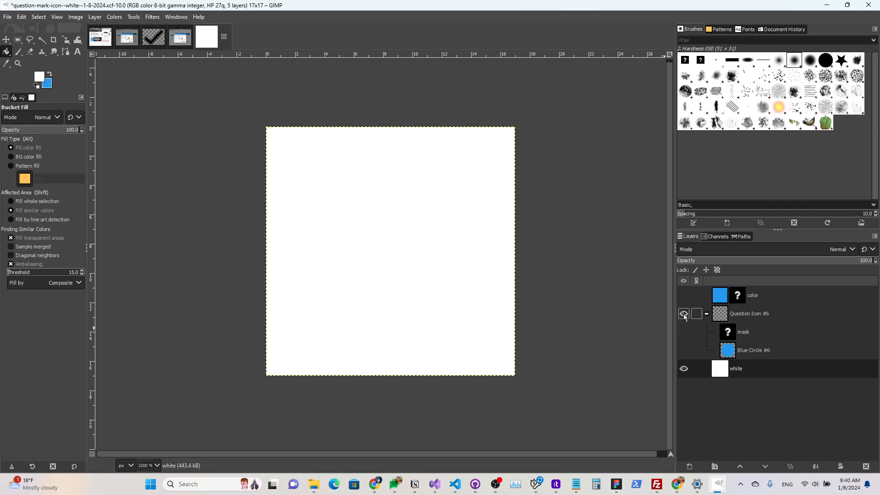
{"action": "left_click", "coordinate": [684, 295]}
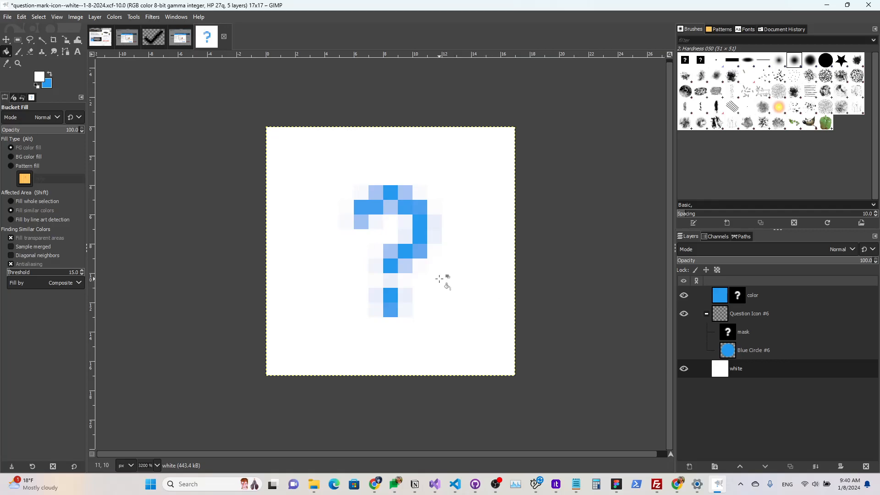
{"action": "scroll", "coordinate": [446, 286], "scroll_direction": "down", "scroll_amount": 3}
{"action": "scroll", "coordinate": [444, 291], "scroll_direction": "down", "scroll_amount": 1}
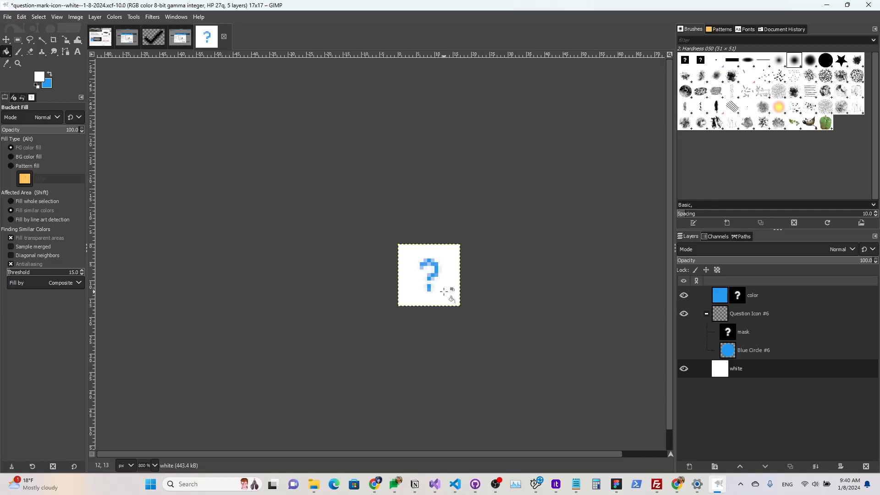
{"action": "scroll", "coordinate": [444, 292], "scroll_direction": "up", "scroll_amount": 2}
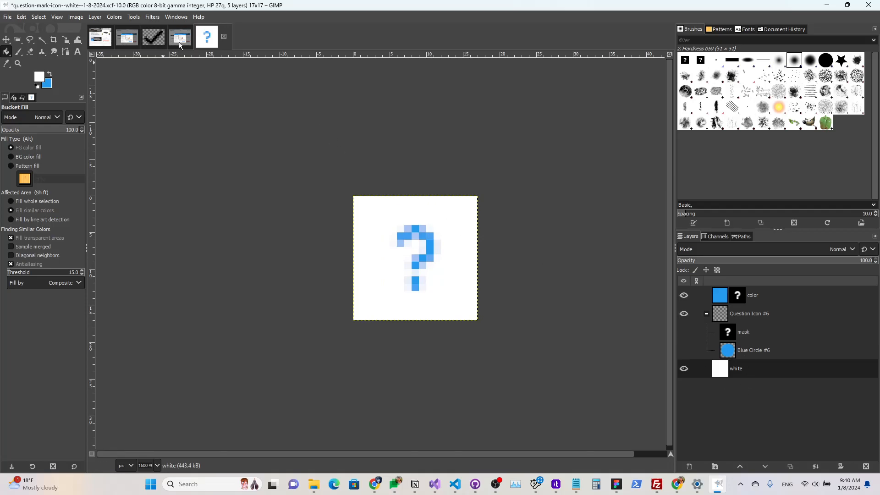
Step: Undo the white layer's fill, repositioning, renaming and creation
{"action": "key", "text": "ctrl+z"}
{"action": "key", "text": "ctrl+z"}
{"action": "key", "text": "ctrl+z"}
{"action": "key", "text": "ctrl+z"}
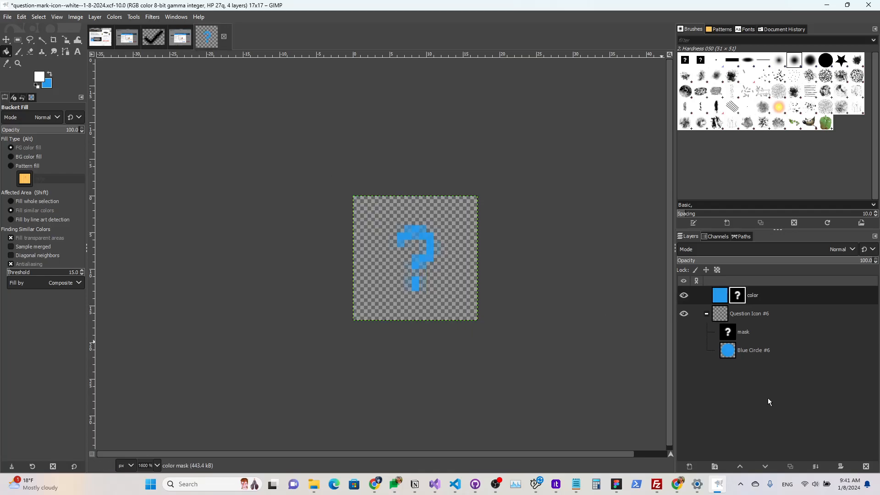
Step: Undo the color layer's question mark mask back to the plain blue layer, with the mask layer selected
{"action": "key", "text": "ctrl+z"}
{"action": "key", "text": "ctrl+z"}
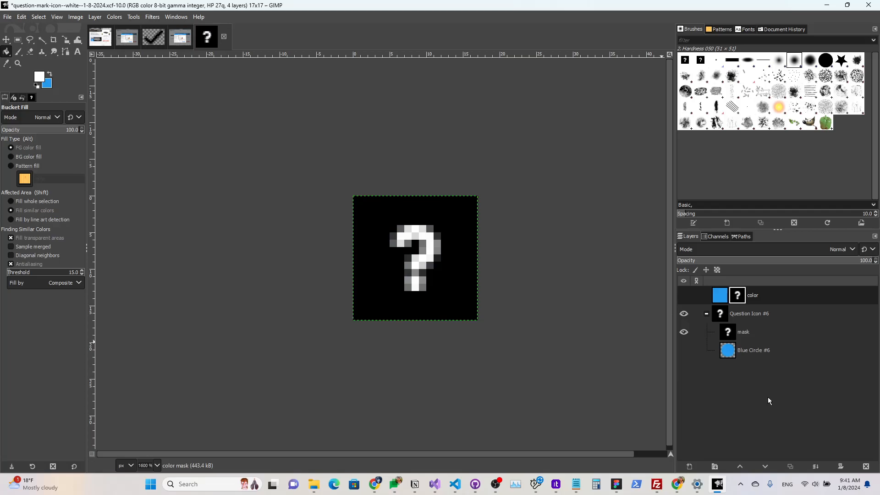
{"action": "key", "text": "ctrl+z"}
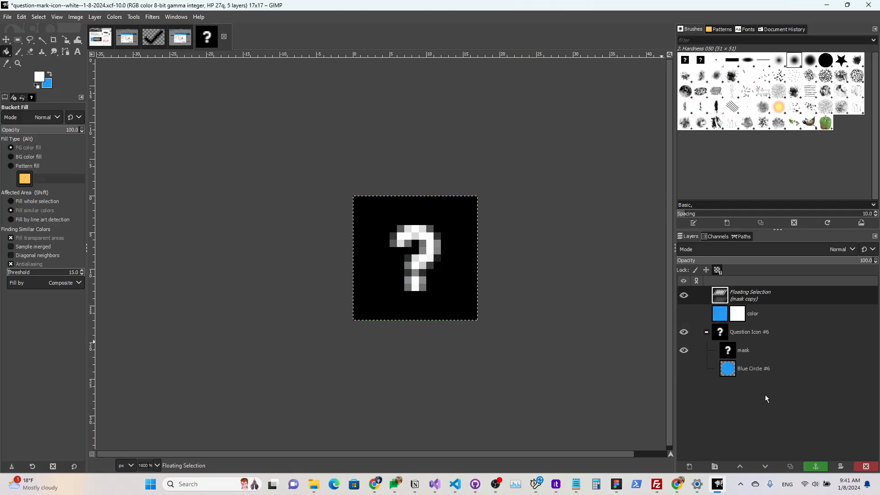
{"action": "key", "text": "ctrl+z"}
{"action": "key", "text": "ctrl+z"}
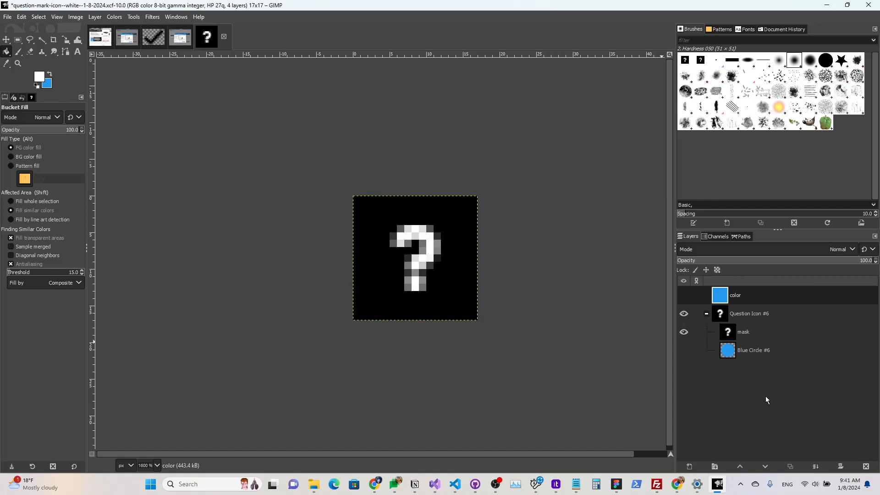
{"action": "key", "text": "ctrl+z"}
{"action": "key", "text": "ctrl+y"}
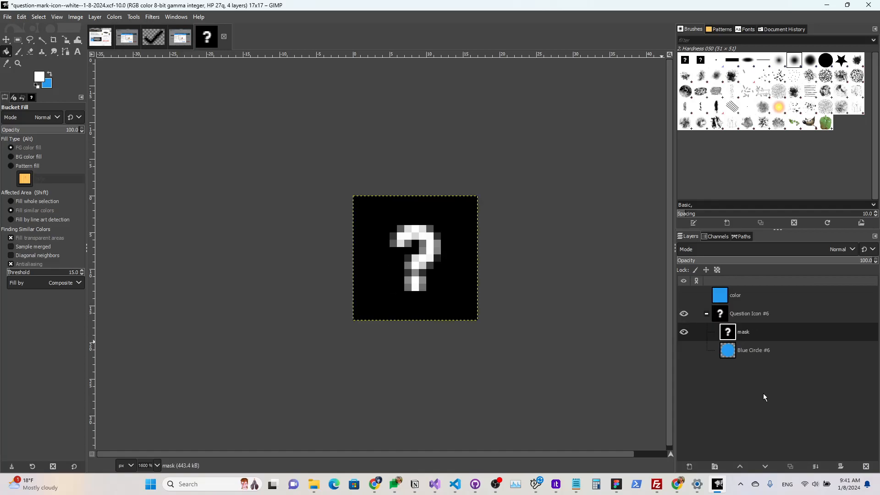
Step: Duplicate the mask layer inside the Question Icon #6 group as a backup
{"action": "right_click", "coordinate": [754, 339]}
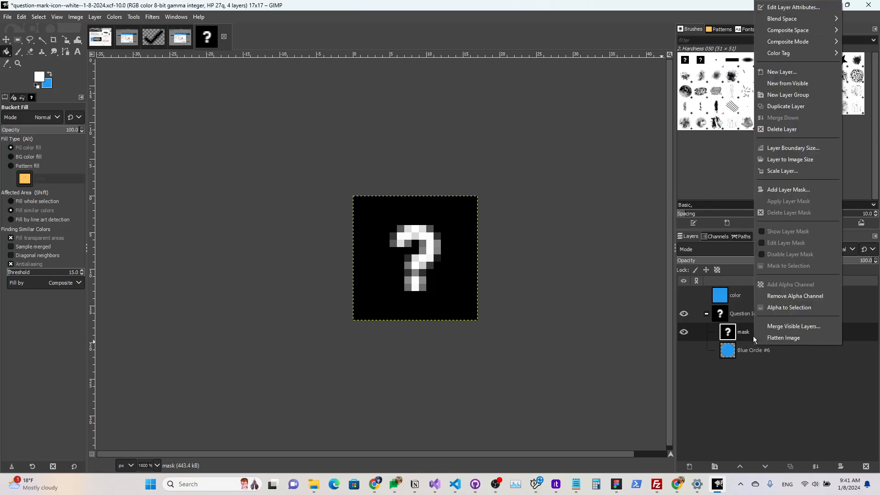
{"action": "left_click", "coordinate": [786, 106]}
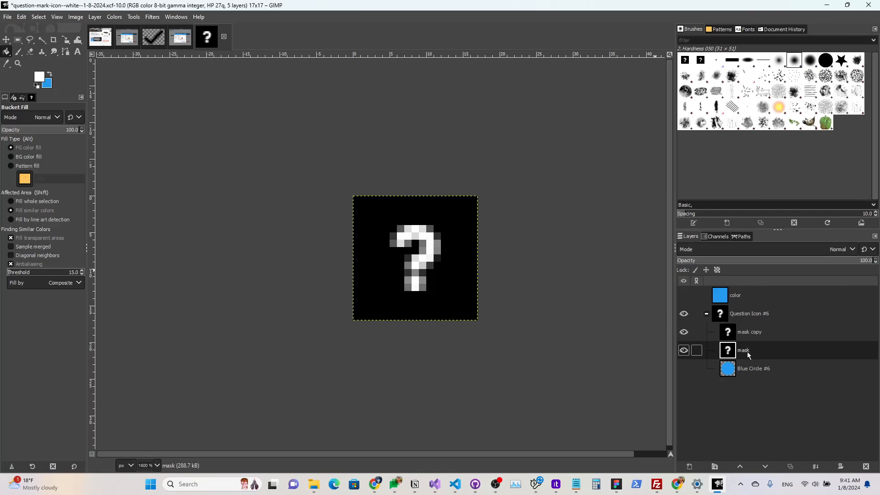
{"action": "left_click", "coordinate": [115, 18]}
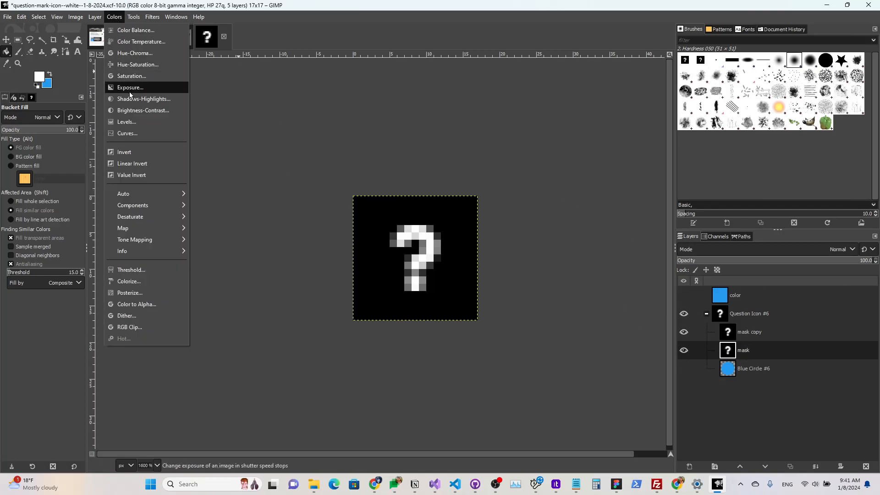
{"action": "left_click", "coordinate": [133, 136]}
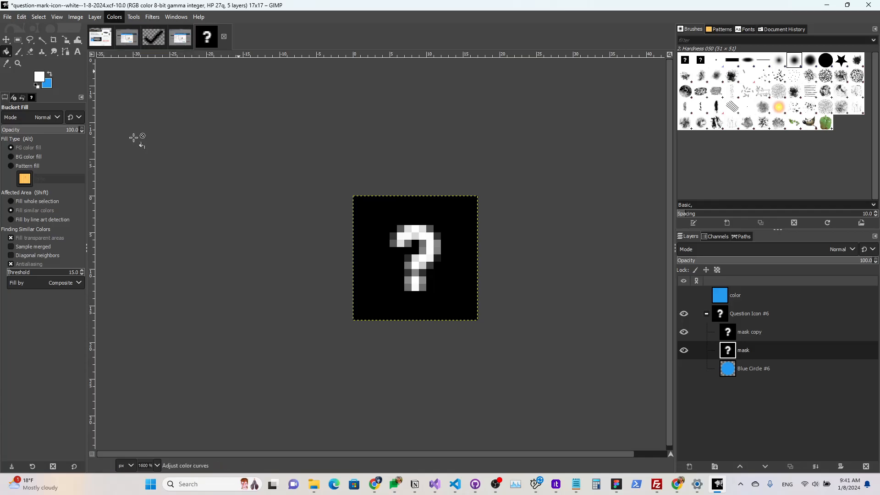
{"action": "left_click_drag", "start_coordinate": [122, 163], "coordinate": [120, 140]}
{"action": "left_click", "coordinate": [169, 305]}
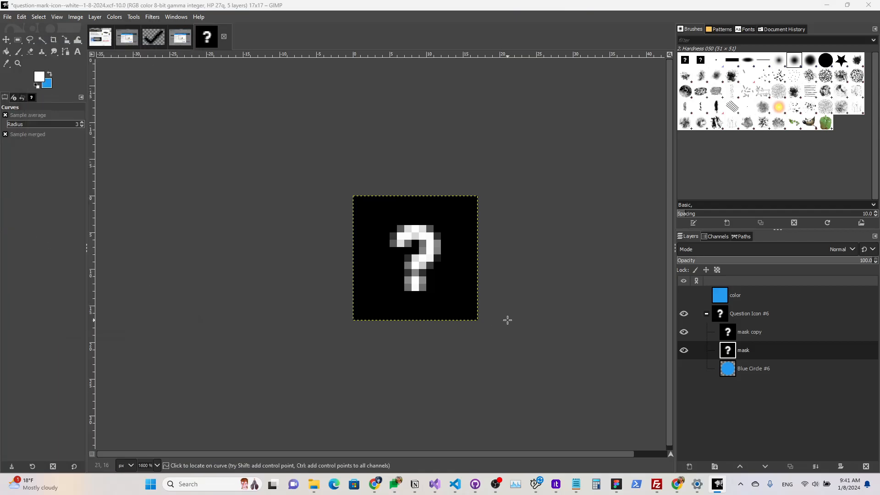
Step: Hide the mask copy layer and brighten the mask layer's midtones slightly with a raised Value curve in Curves
{"action": "left_click", "coordinate": [684, 331]}
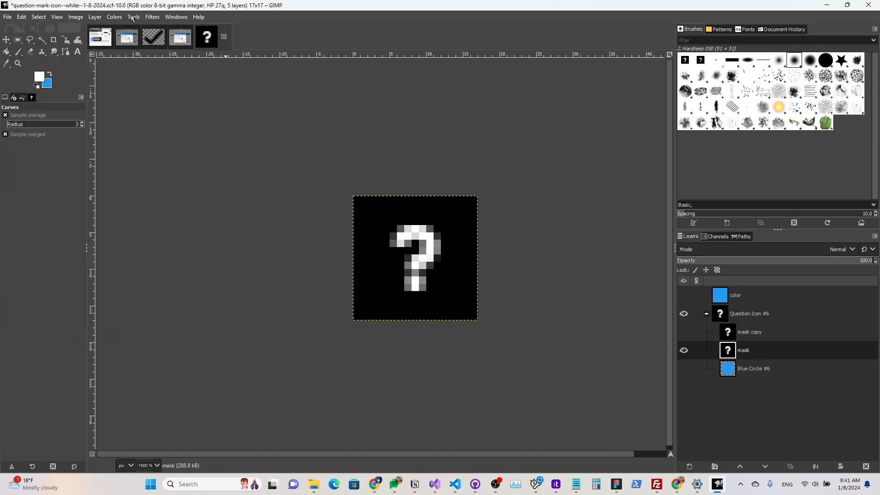
{"action": "left_click", "coordinate": [114, 17]}
{"action": "left_click", "coordinate": [128, 133]}
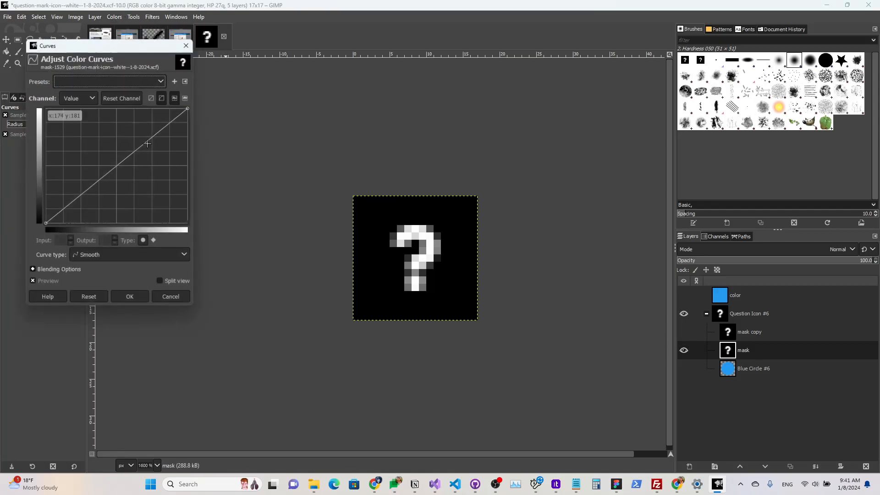
{"action": "mouse_move", "coordinate": [120, 163]}
{"action": "left_mouse_down"}
{"action": "mouse_move", "coordinate": [118, 137]}
{"action": "mouse_move", "coordinate": [117, 161]}
{"action": "mouse_move", "coordinate": [118, 153]}
{"action": "left_mouse_up"}
{"action": "left_click", "coordinate": [131, 300]}
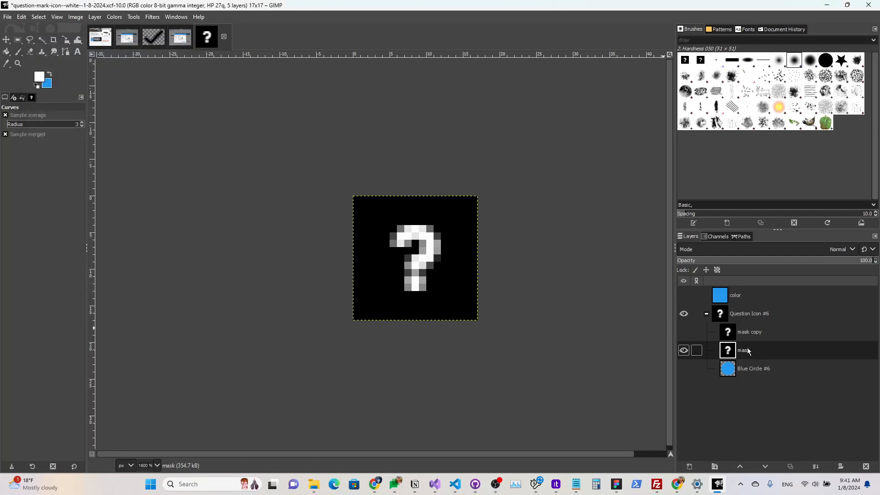
Step: Select the entire brightened mask layer and copy its pixels to the clipboard
{"action": "left_click", "coordinate": [733, 332]}
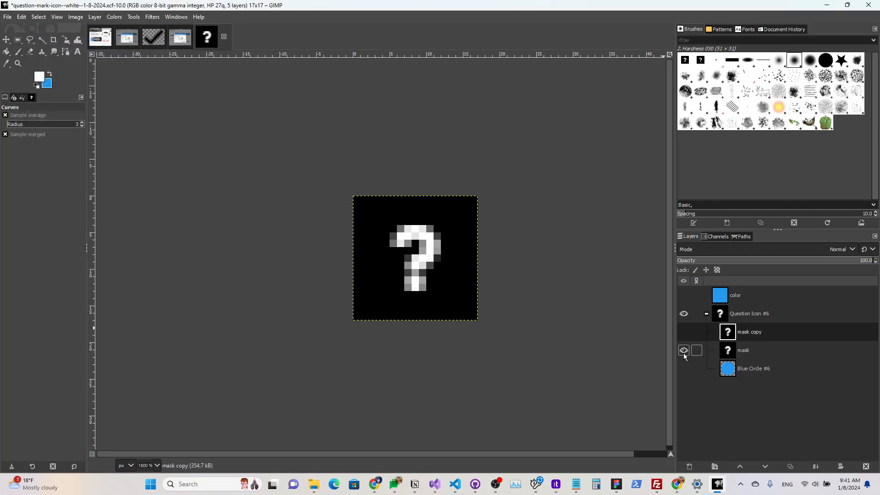
{"action": "left_click", "coordinate": [748, 352]}
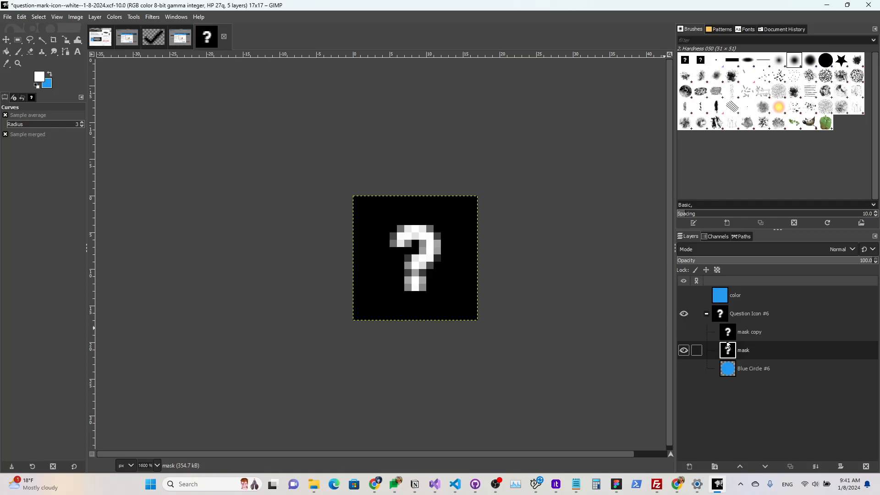
{"action": "left_click", "coordinate": [21, 17]}
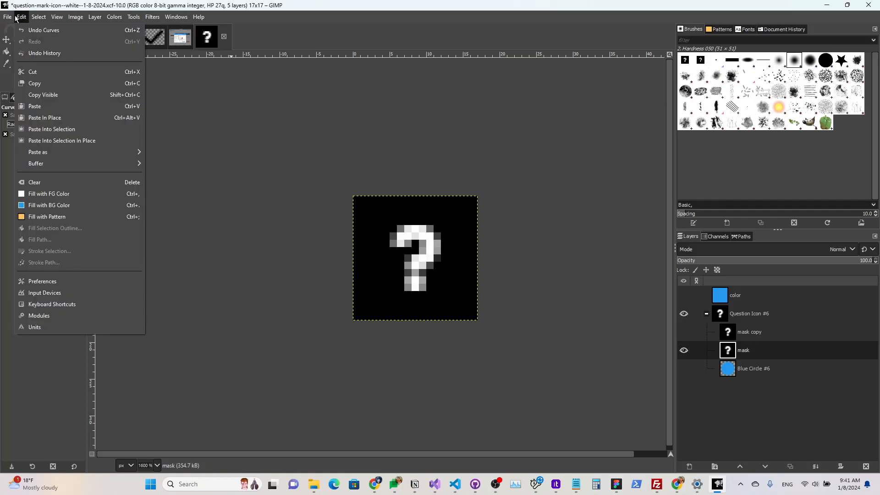
{"action": "left_click", "coordinate": [43, 31]}
{"action": "left_click", "coordinate": [22, 18]}
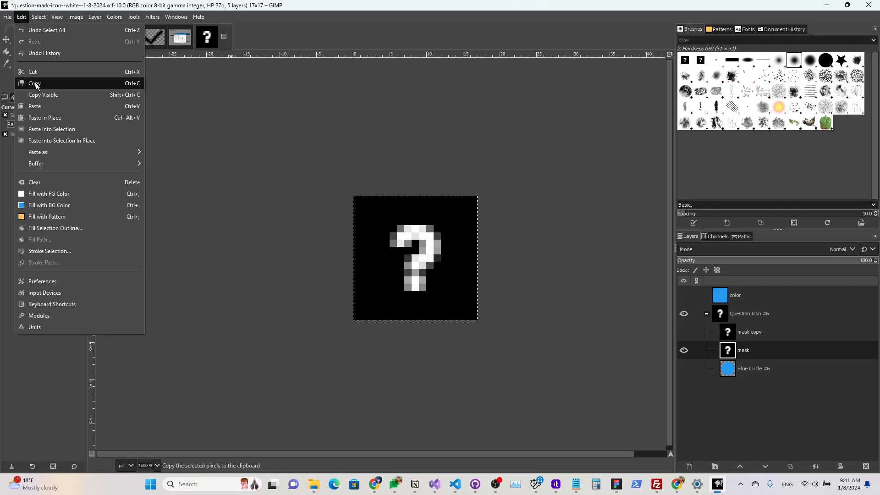
{"action": "left_click", "coordinate": [37, 86]}
Step: Add a layer mask to the color layer, initialized to Black (full transparency) with Invert mask enabled
{"action": "left_click", "coordinate": [752, 314]}
{"action": "right_click", "coordinate": [752, 295]}
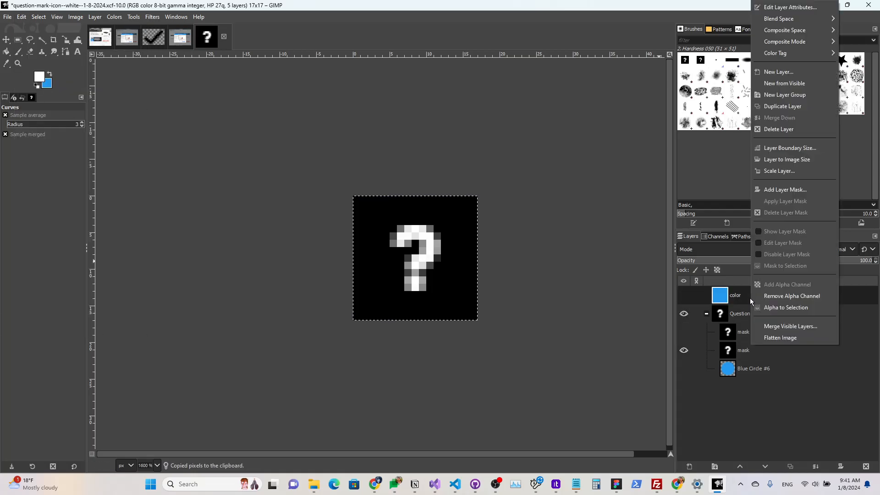
{"action": "left_click", "coordinate": [785, 189]}
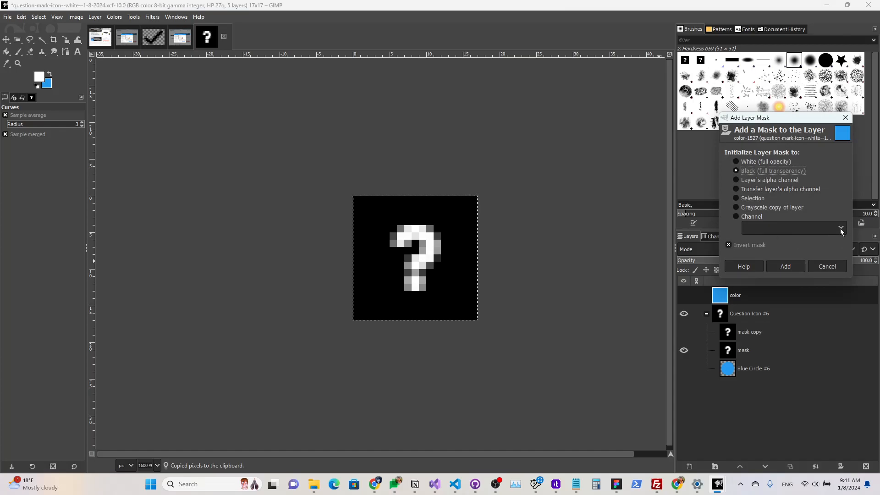
{"action": "left_click", "coordinate": [786, 266]}
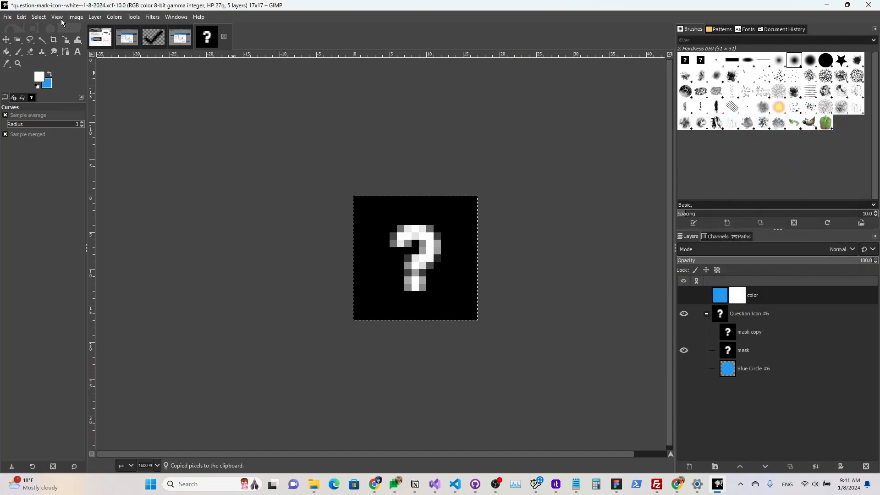
{"action": "double_click", "coordinate": [18, 9]}
{"action": "left_click", "coordinate": [19, 16]}
{"action": "left_click", "coordinate": [23, 8]}
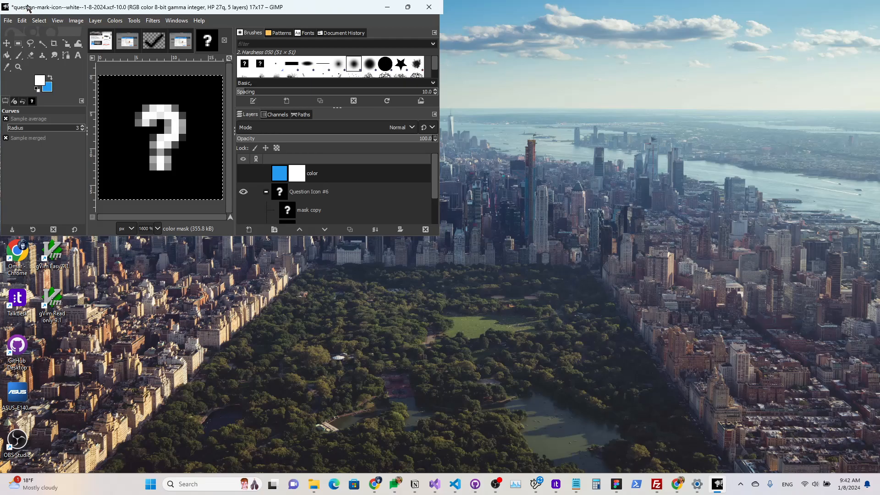
{"action": "left_click_drag", "start_coordinate": [26, 5], "coordinate": [34, 36]}
{"action": "double_click", "coordinate": [110, 41]}
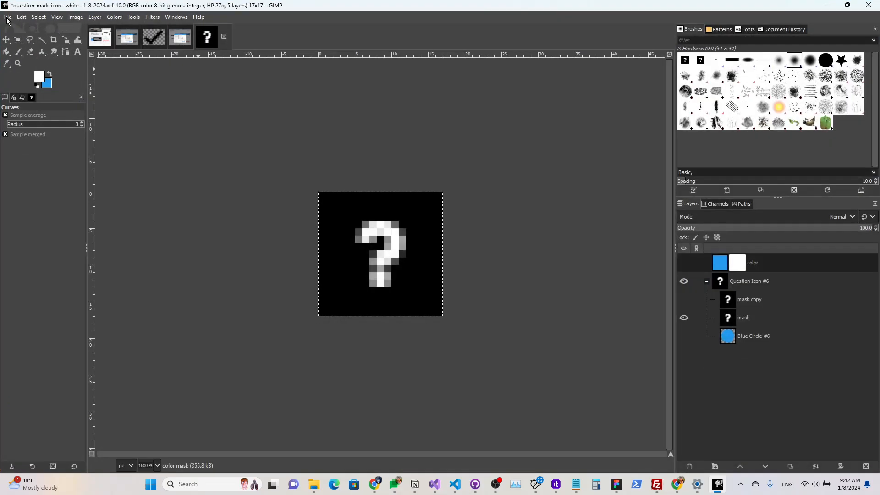
Step: Paste the copied question mark into the color layer's mask and anchor the floating selection
{"action": "left_click", "coordinate": [21, 17]}
{"action": "left_click", "coordinate": [37, 106]}
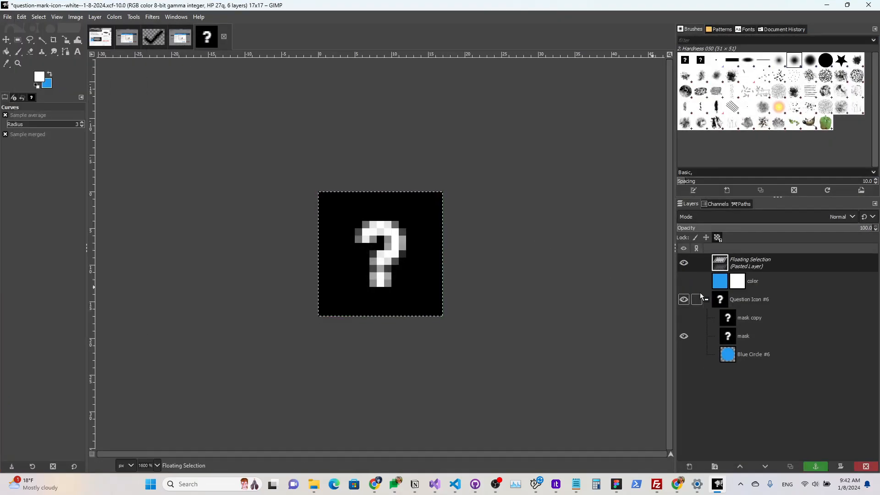
{"action": "left_click", "coordinate": [815, 467]}
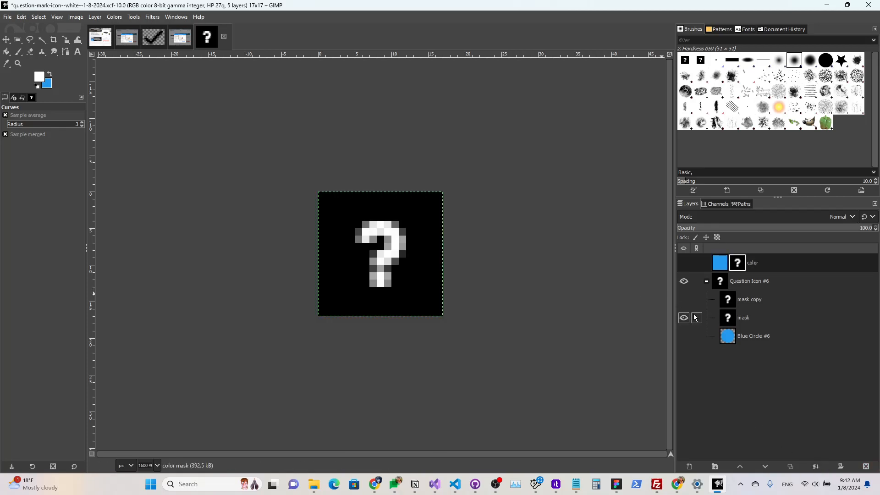
Step: Show the color layer, and hide and collapse the Question Icon #6 group
{"action": "left_click", "coordinate": [685, 264]}
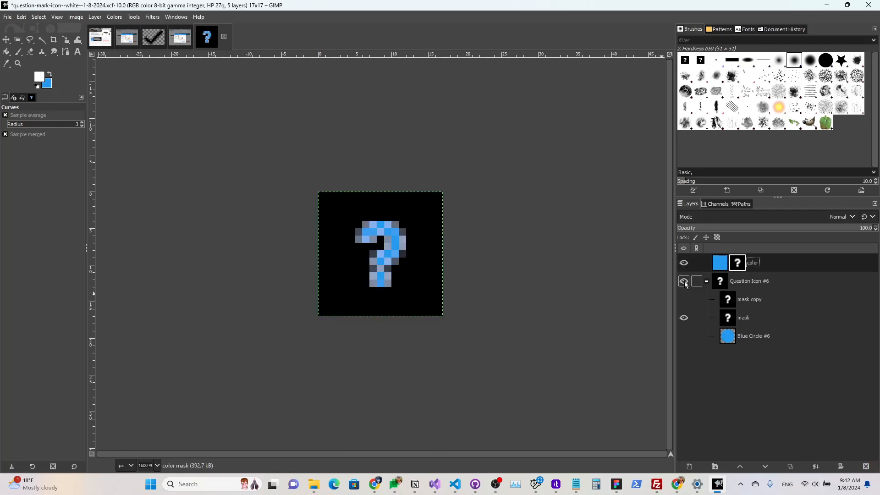
{"action": "left_click", "coordinate": [684, 282]}
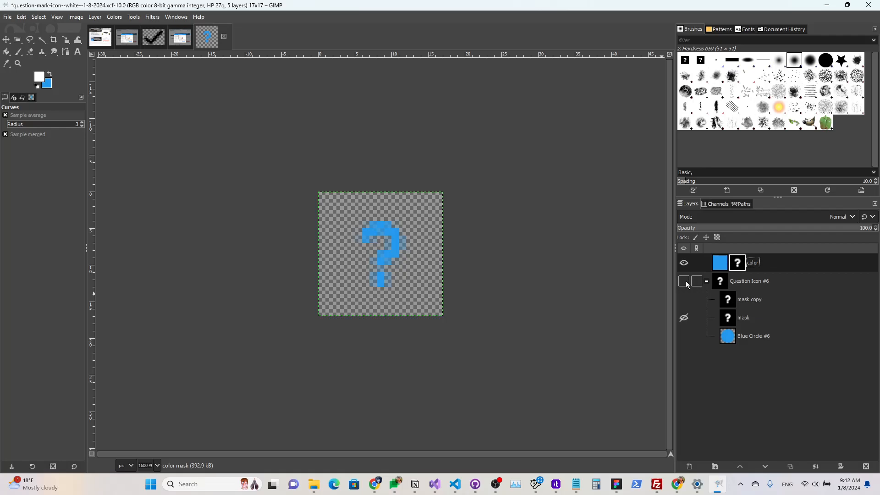
{"action": "left_click", "coordinate": [706, 281]}
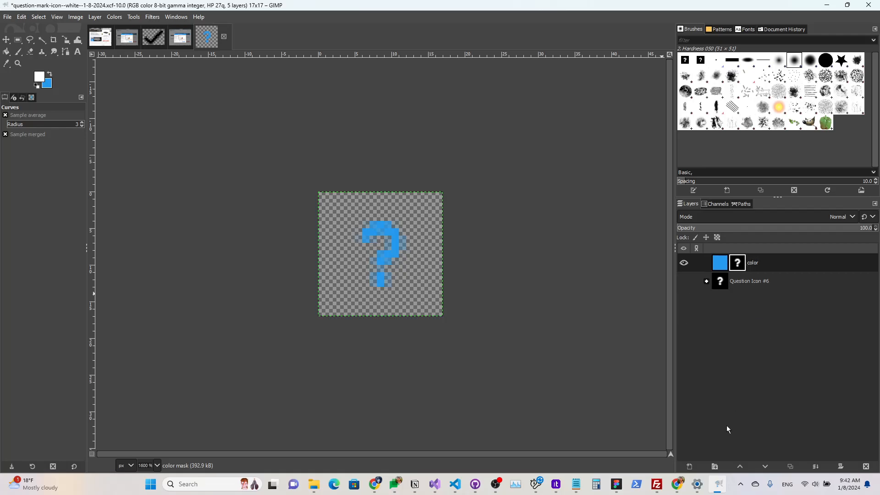
Step: Add a new layer named white below the Question Icon #6 group and bucket-fill it with the white foreground color
{"action": "left_click", "coordinate": [692, 466]}
{"action": "type", "text": "white"}
{"action": "key", "text": "Return"}
{"action": "left_click_drag", "start_coordinate": [693, 263], "coordinate": [779, 305]}
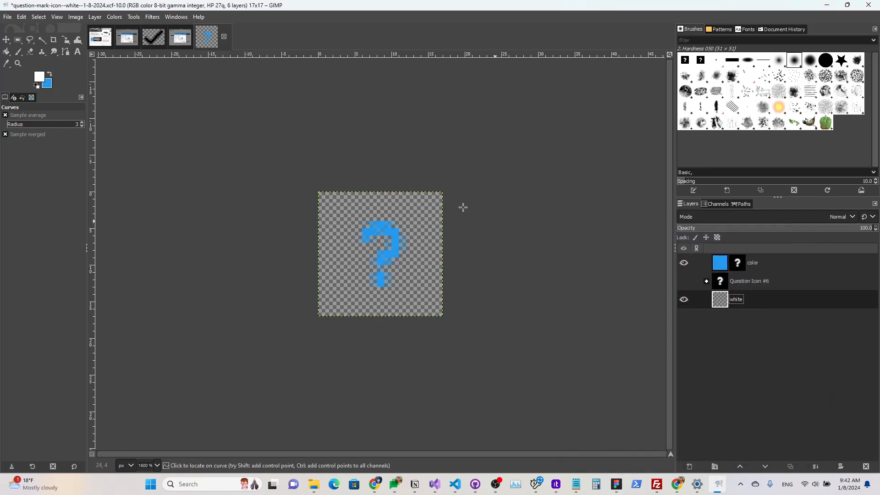
{"action": "key", "text": "shift+b"}
{"action": "left_click", "coordinate": [355, 206]}
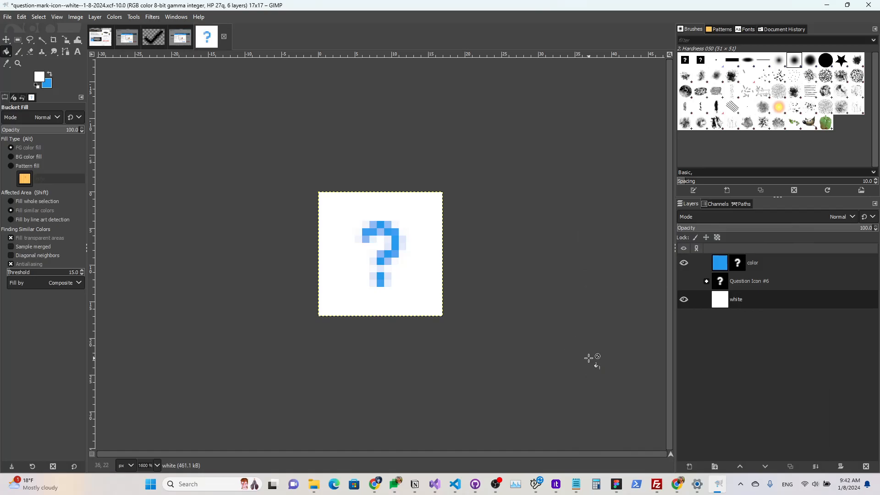
Step: Examine the brightened blue question mark on white at different zooms, toggling the group's and color layer's visibility for comparison
{"action": "scroll", "coordinate": [393, 287], "scroll_direction": "down", "scroll_amount": 2, "text": "ctrl"}
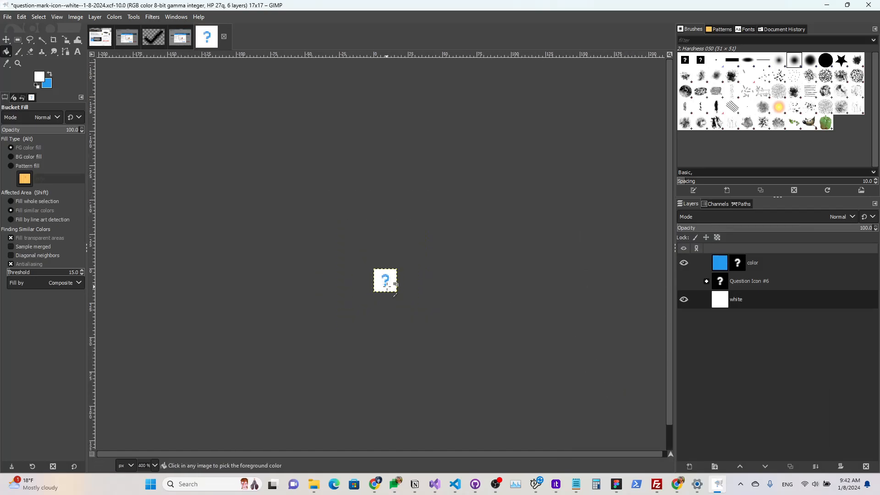
{"action": "scroll", "coordinate": [393, 296], "scroll_direction": "up", "scroll_amount": 2, "text": "ctrl"}
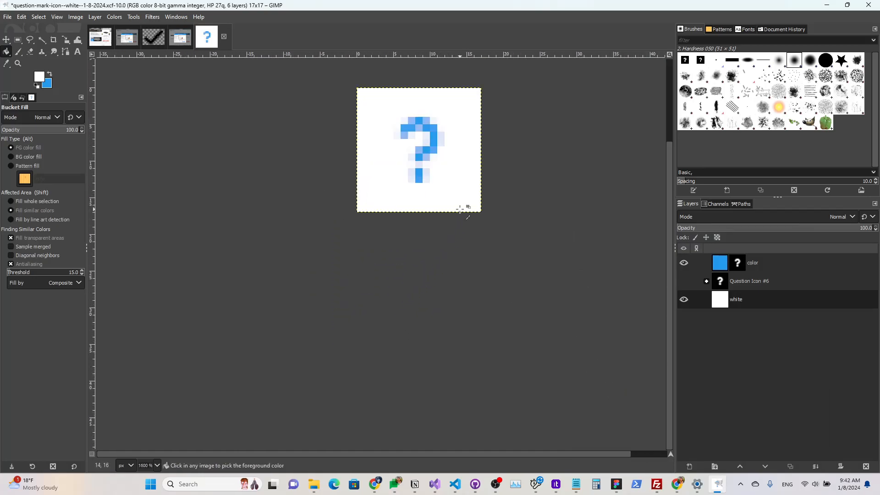
{"action": "left_click", "coordinate": [706, 281]}
{"action": "left_click", "coordinate": [754, 318]}
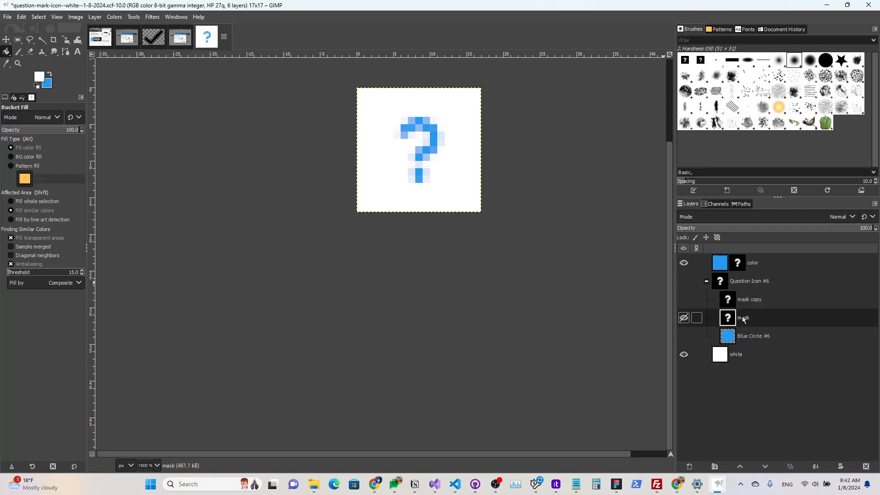
{"action": "scroll", "coordinate": [613, 304], "scroll_direction": "up", "scroll_amount": 2}
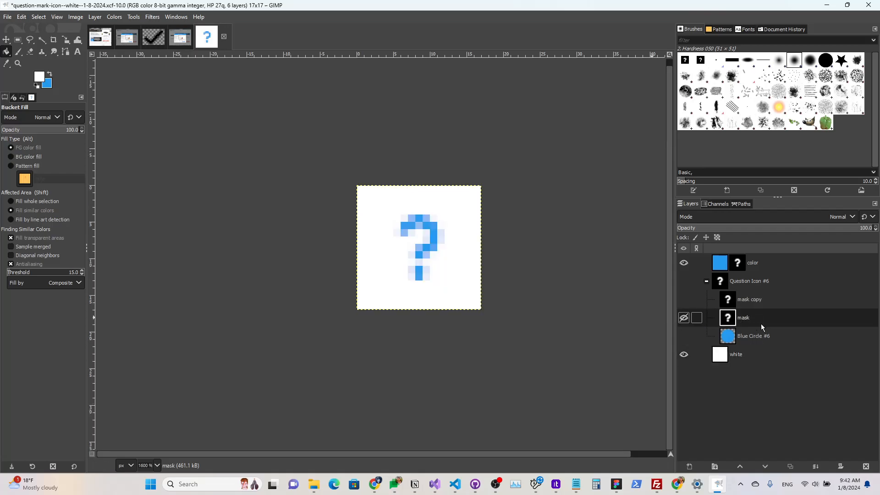
{"action": "left_click", "coordinate": [684, 318]}
{"action": "left_click", "coordinate": [685, 319]}
{"action": "left_click", "coordinate": [683, 282]}
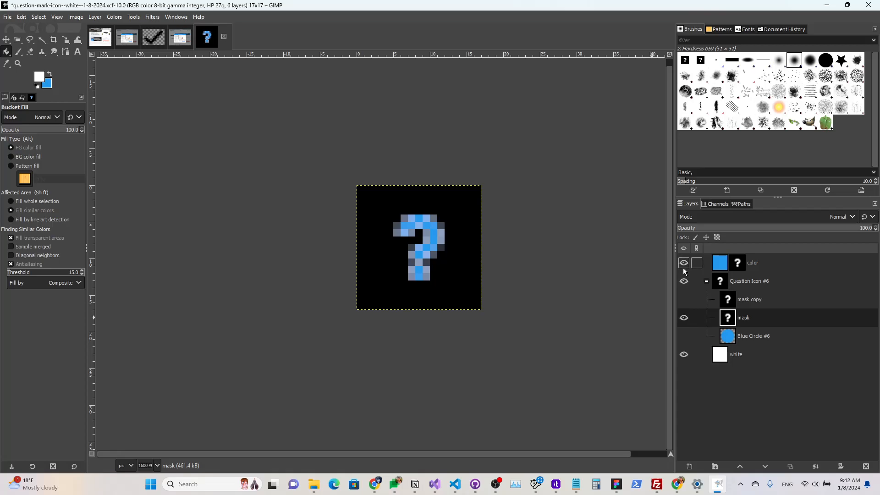
{"action": "left_click", "coordinate": [683, 267]}
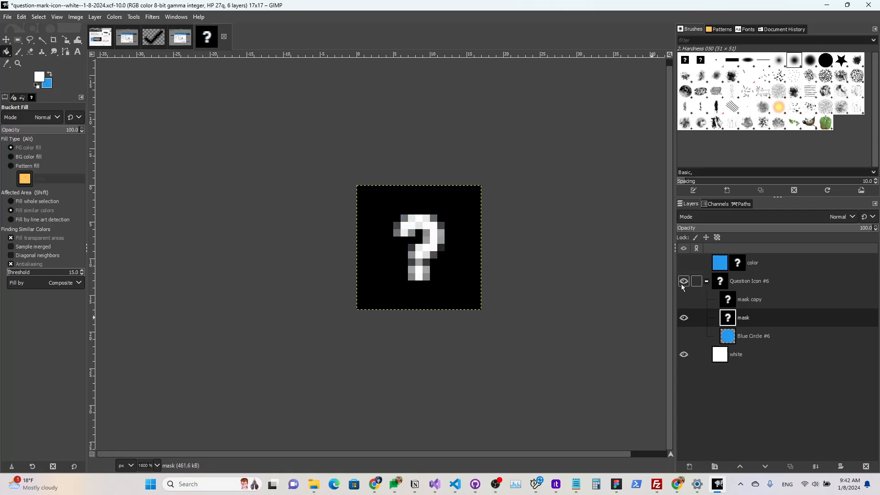
{"action": "left_click", "coordinate": [683, 283]}
{"action": "left_click", "coordinate": [681, 269]}
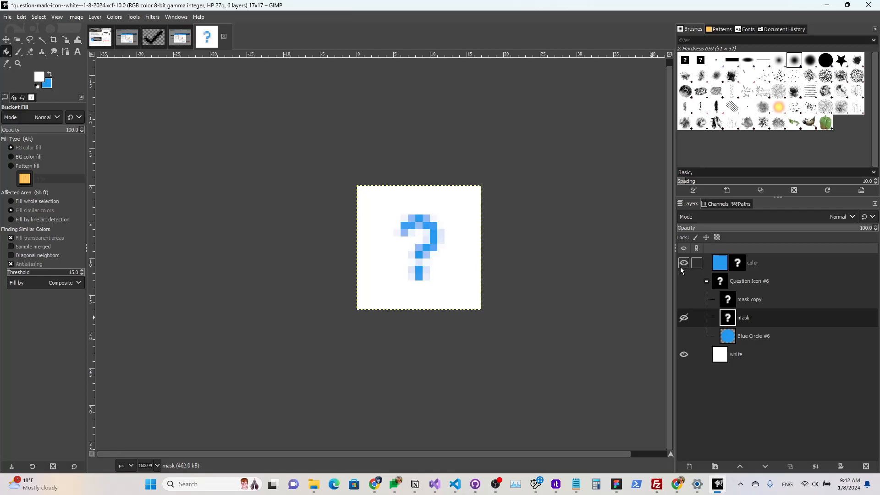
Step: Compare the masked blue question mark on white with the black-and-white mask by alternately showing and hiding the color layer and Question Icon #6 group
{"action": "left_click", "coordinate": [680, 265]}
{"action": "left_click", "coordinate": [682, 282]}
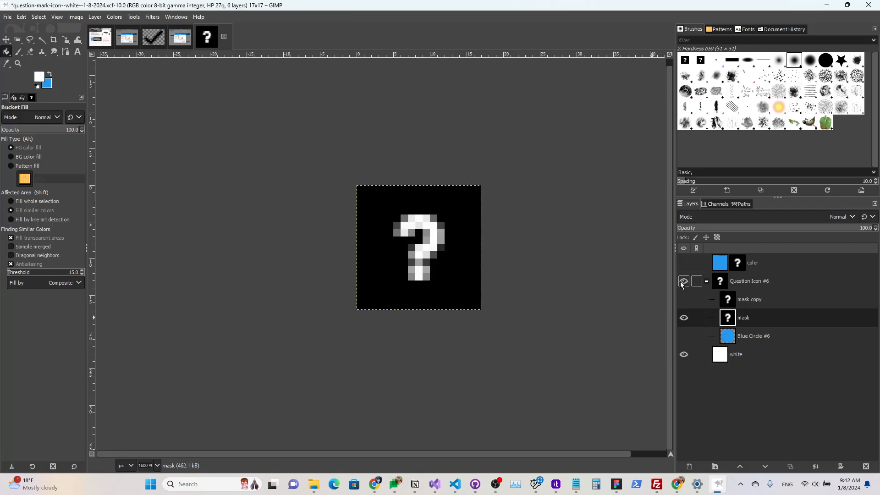
{"action": "left_click", "coordinate": [682, 282]}
{"action": "left_click", "coordinate": [684, 264]}
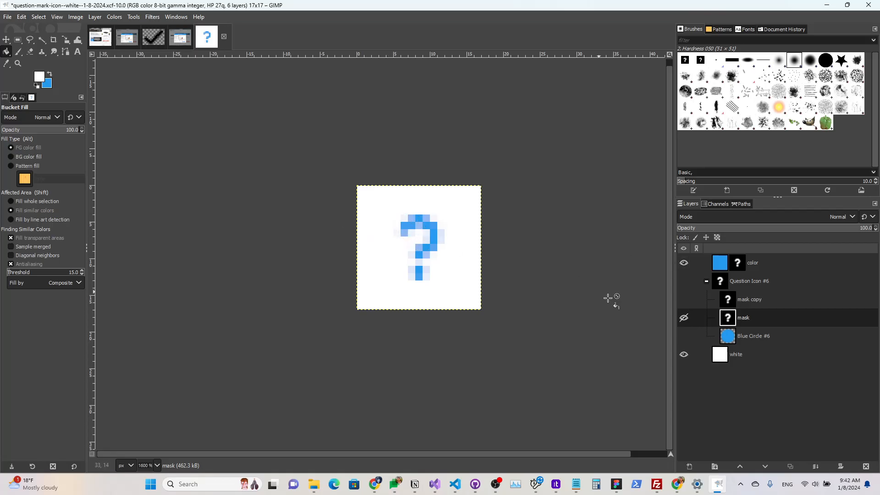
{"action": "left_click", "coordinate": [684, 282]}
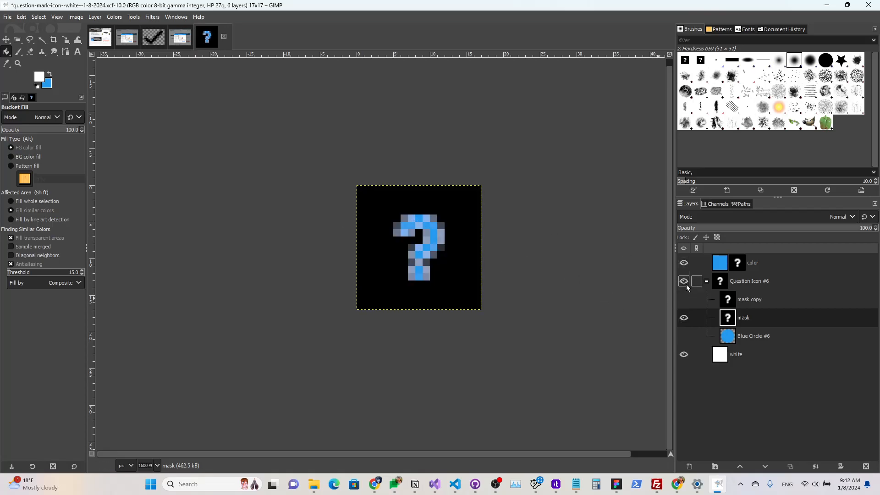
{"action": "left_click", "coordinate": [683, 282]}
{"action": "left_click", "coordinate": [683, 263]}
{"action": "left_click", "coordinate": [683, 282]}
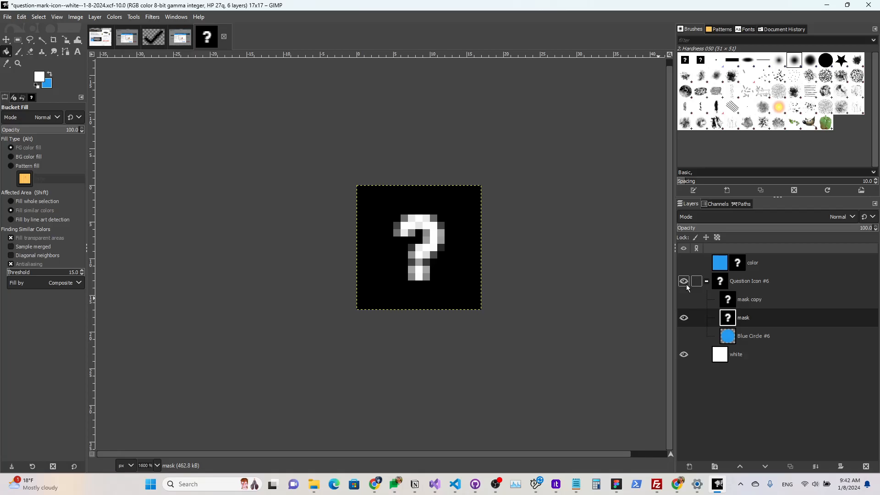
{"action": "left_click", "coordinate": [687, 284]}
{"action": "left_click", "coordinate": [683, 282]}
{"action": "left_click", "coordinate": [684, 263]}
{"action": "left_click", "coordinate": [684, 282]}
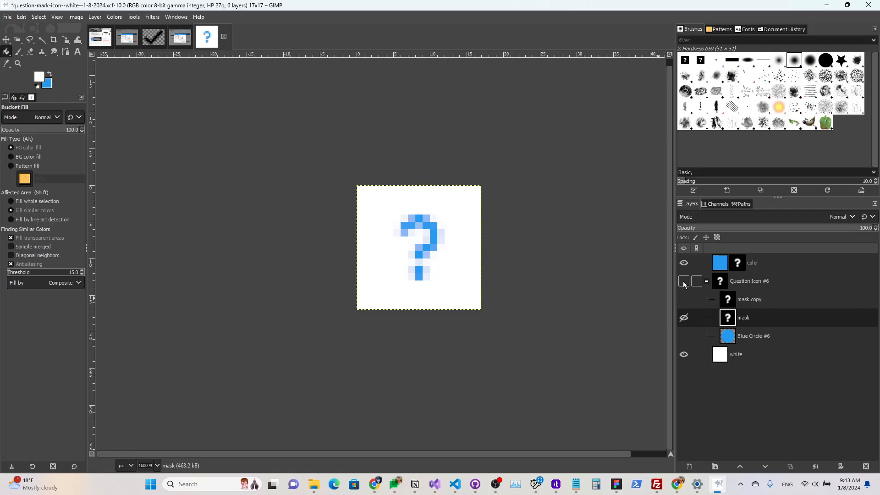
{"action": "left_click", "coordinate": [684, 284]}
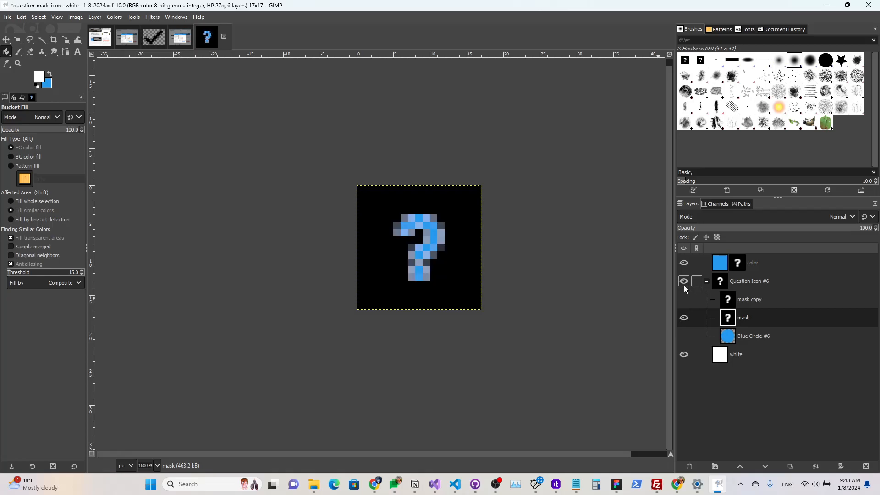
{"action": "left_click", "coordinate": [683, 262]}
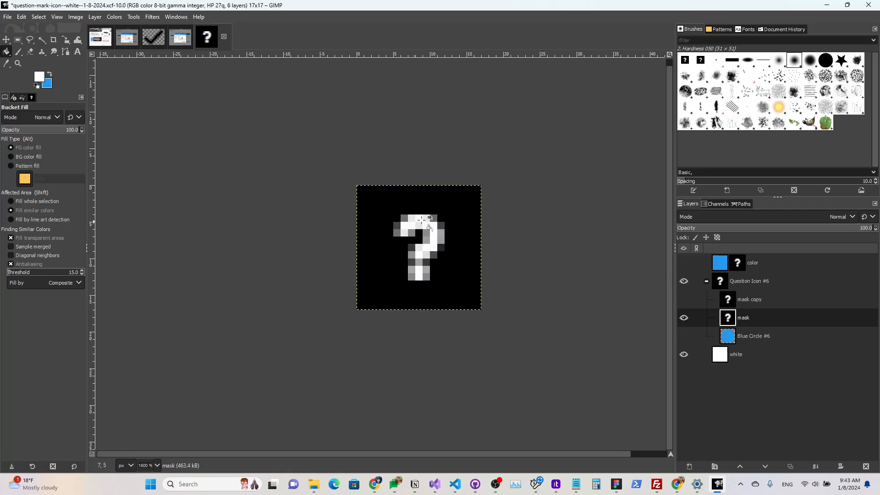
Step: Switch to the Chrome window with the benramey.com article on changing an icon's color, maximize it and select the page's full address
{"action": "left_click", "coordinate": [495, 487]}
{"action": "left_click", "coordinate": [495, 488]}
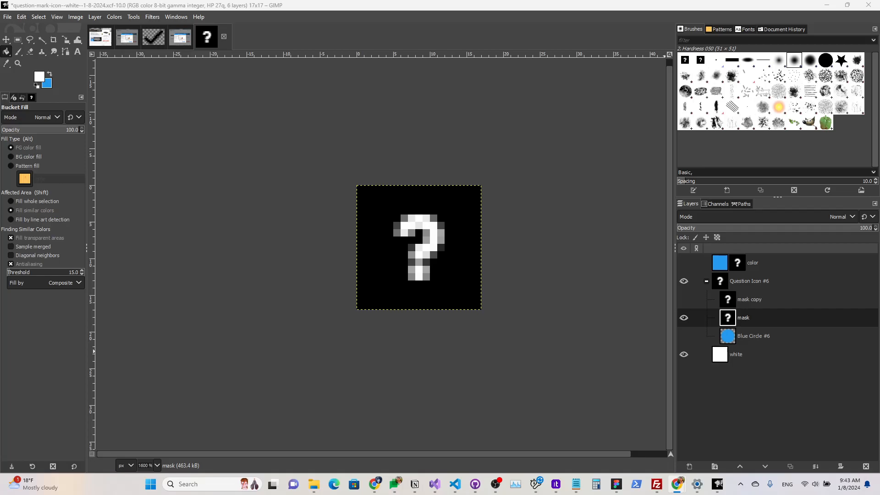
{"action": "key", "text": "alt+Tab"}
{"action": "left_click_drag", "start_coordinate": [419, 95], "coordinate": [379, 71]}
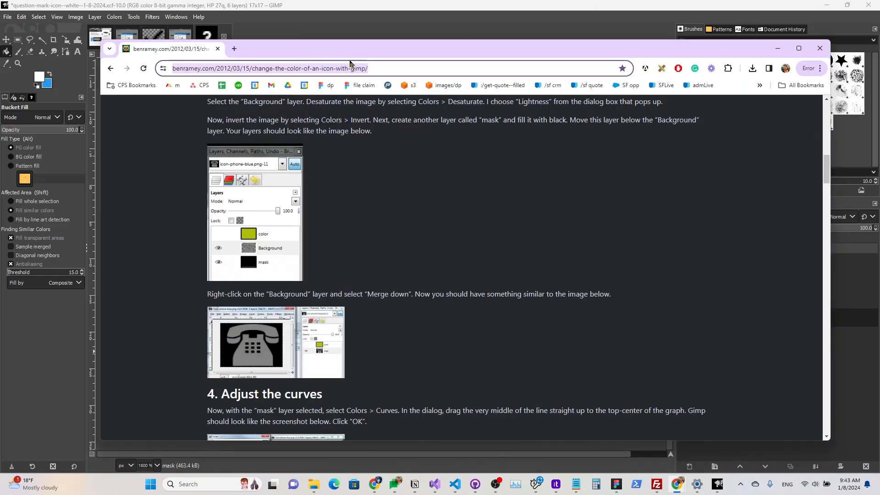
{"action": "double_click", "coordinate": [344, 54]}
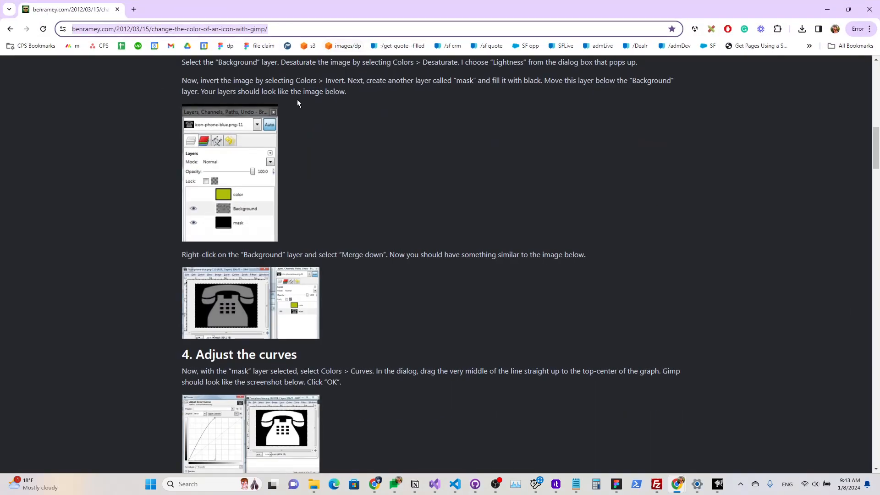
{"action": "left_click", "coordinate": [238, 30]}
{"action": "triple_click", "coordinate": [238, 33]}
{"action": "triple_click", "coordinate": [238, 33]}
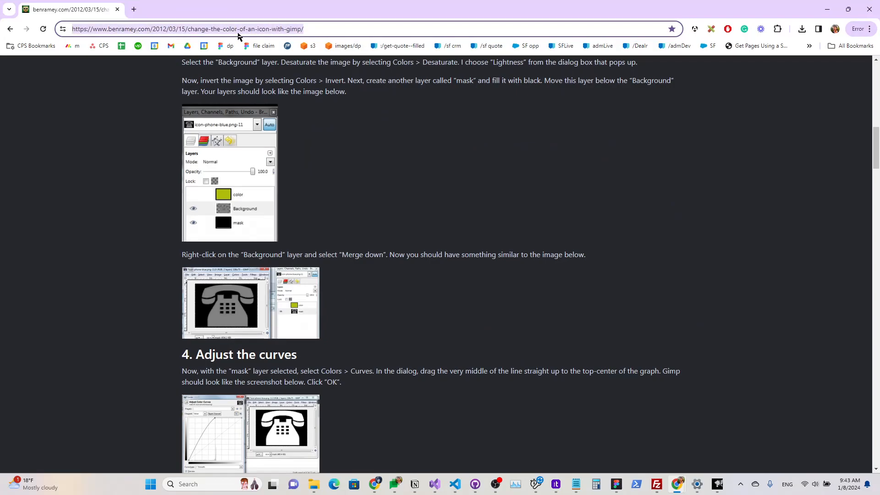